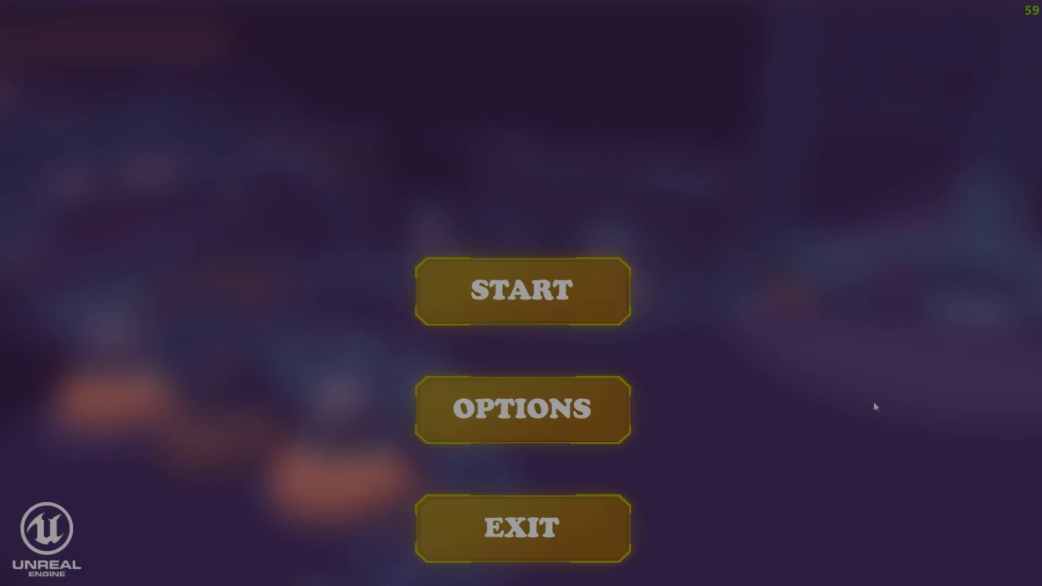
# - Play a run of the endless runner demo, dodging crates and sliding under barriers, and exit the game from its main menu
pyautogui.click(484, 296)
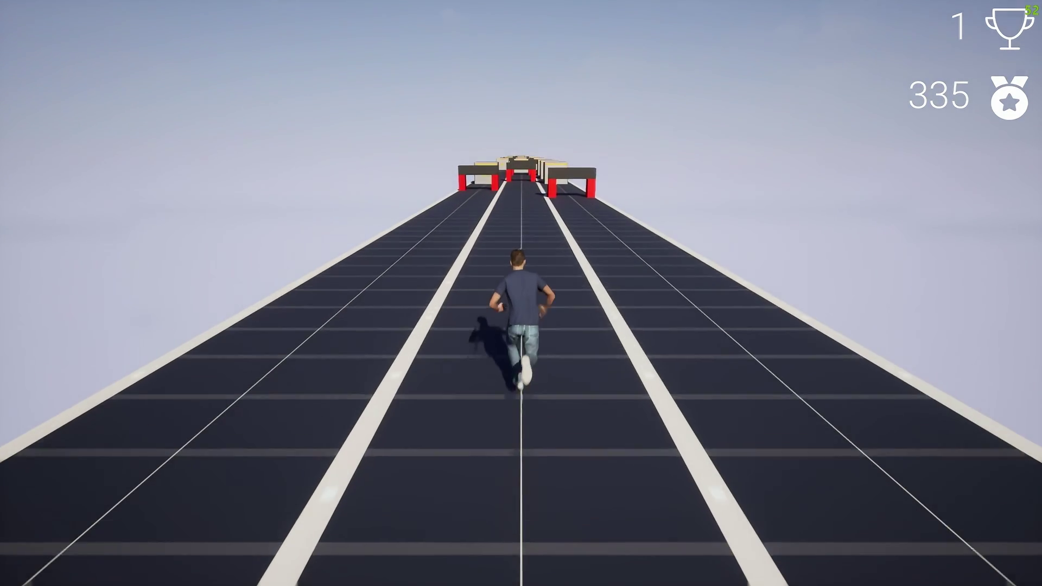
pyautogui.press('space')
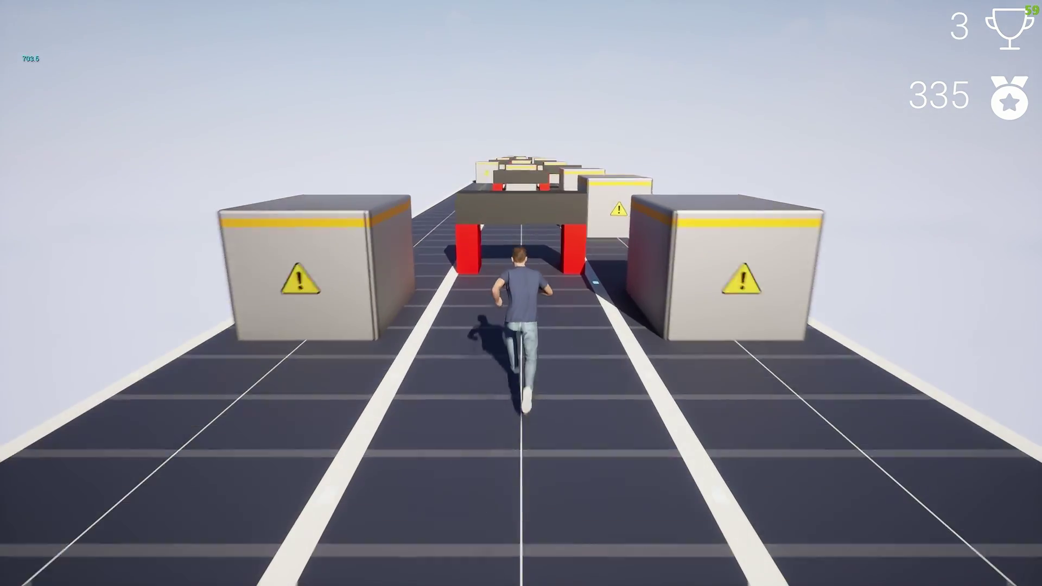
pyautogui.press('Down')
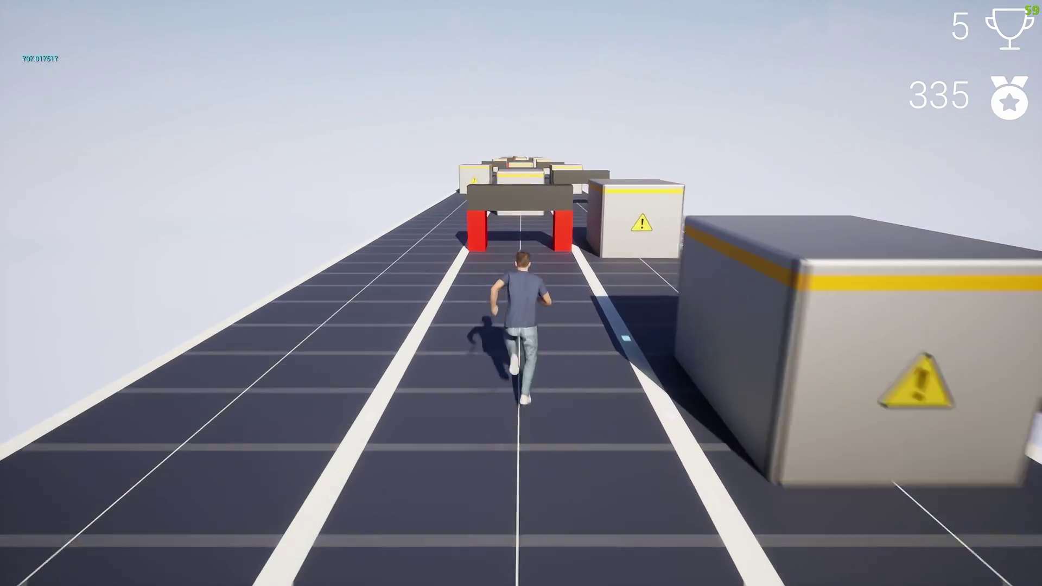
pyautogui.press('Left')
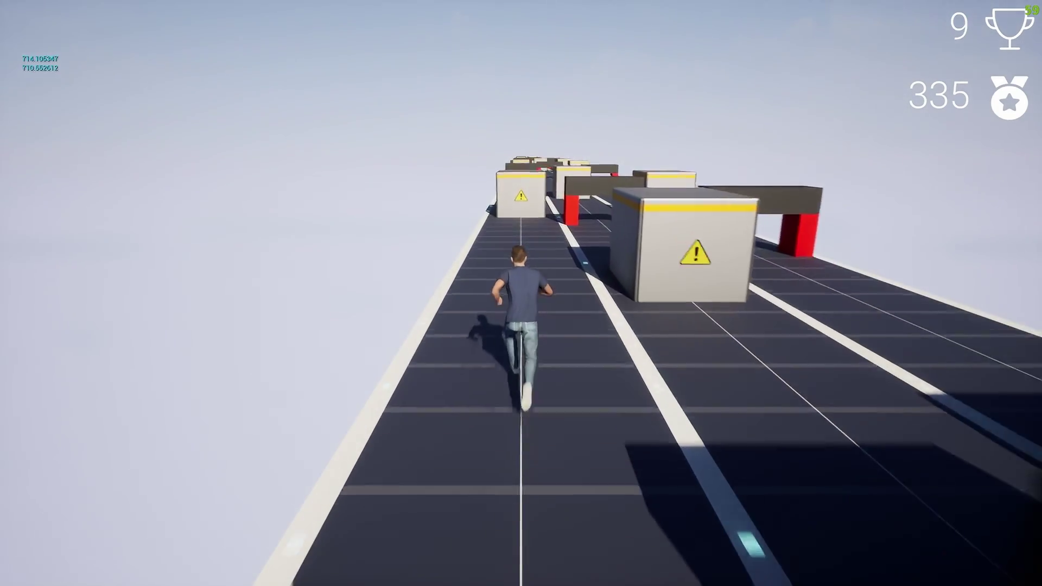
pyautogui.press('Right')
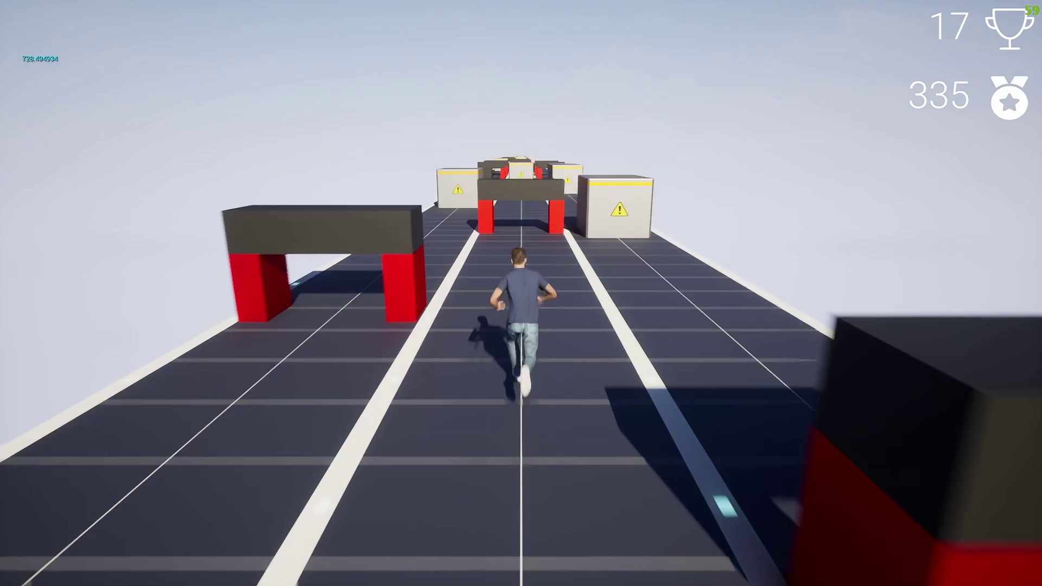
pyautogui.press('Left')
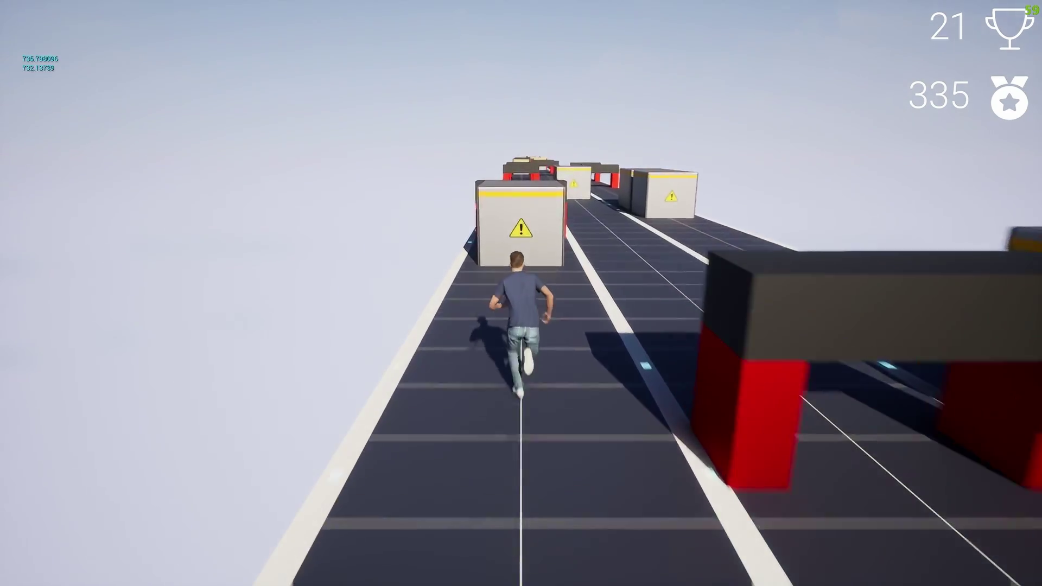
pyautogui.press('Right')
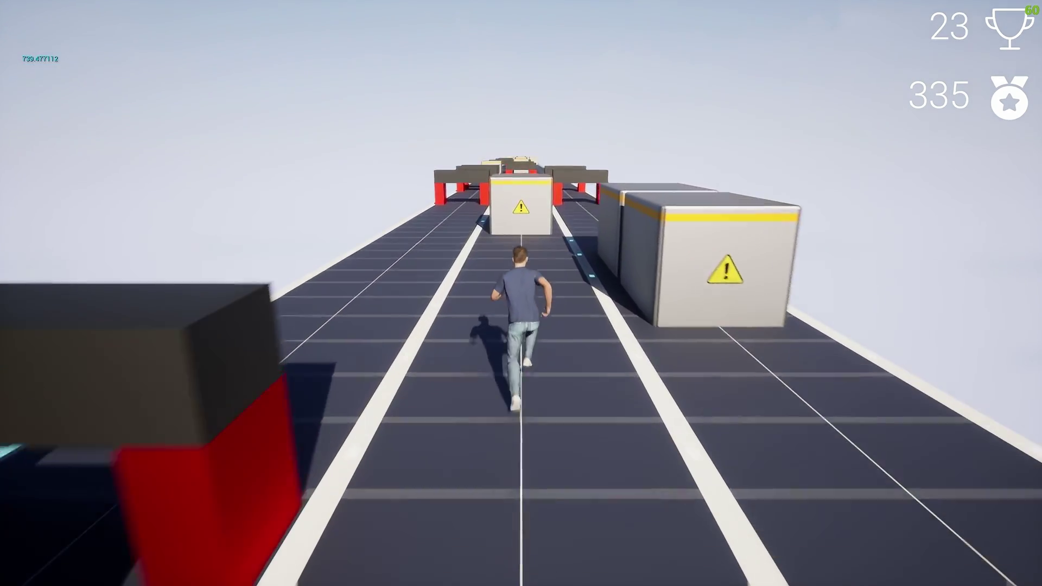
pyautogui.press('Right')
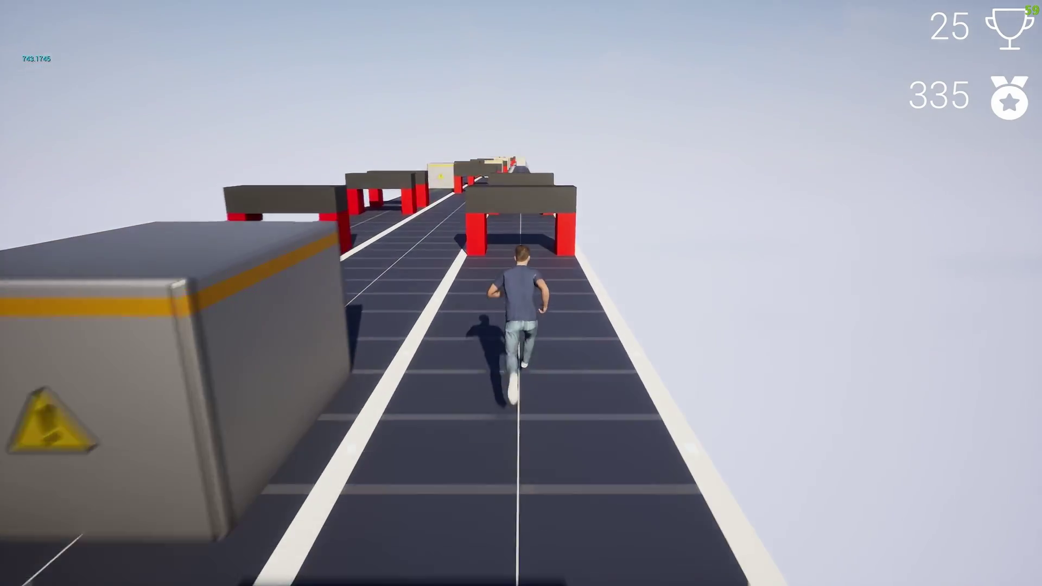
pyautogui.press('Left')
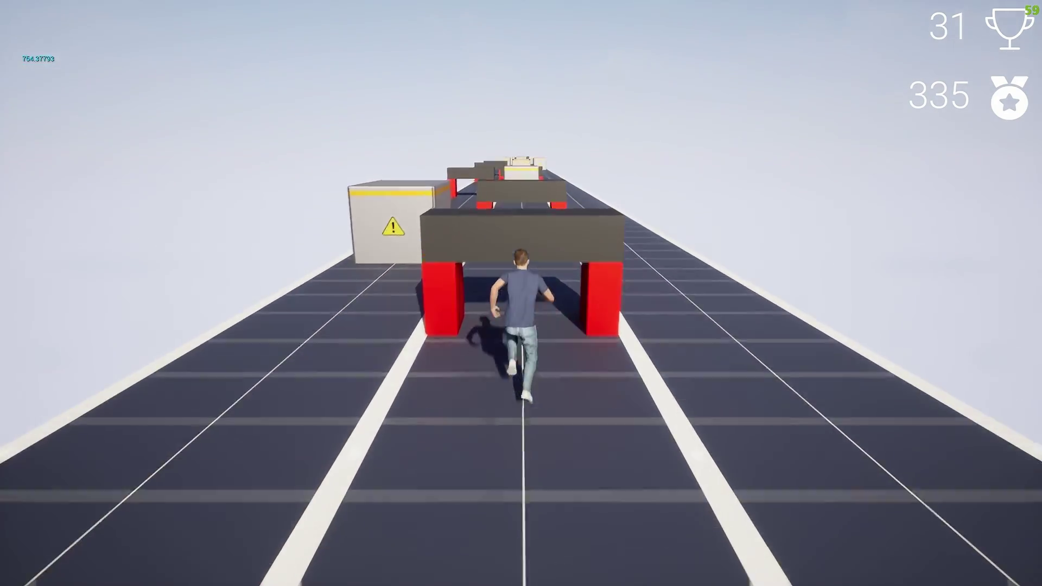
pyautogui.press('Down')
pyautogui.press('Right')
pyautogui.press('Left')
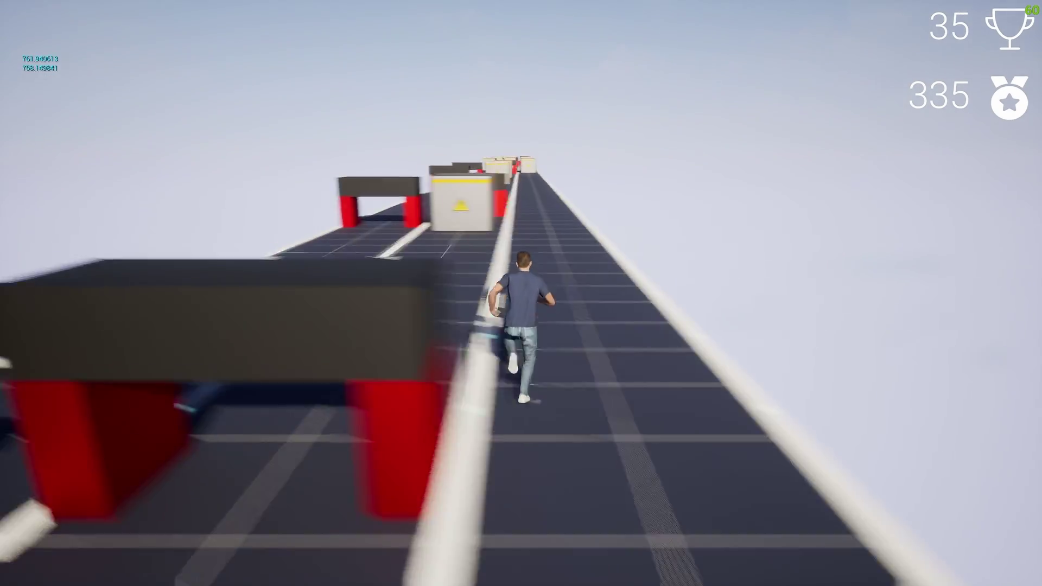
pyautogui.press('Left')
pyautogui.press('Down')
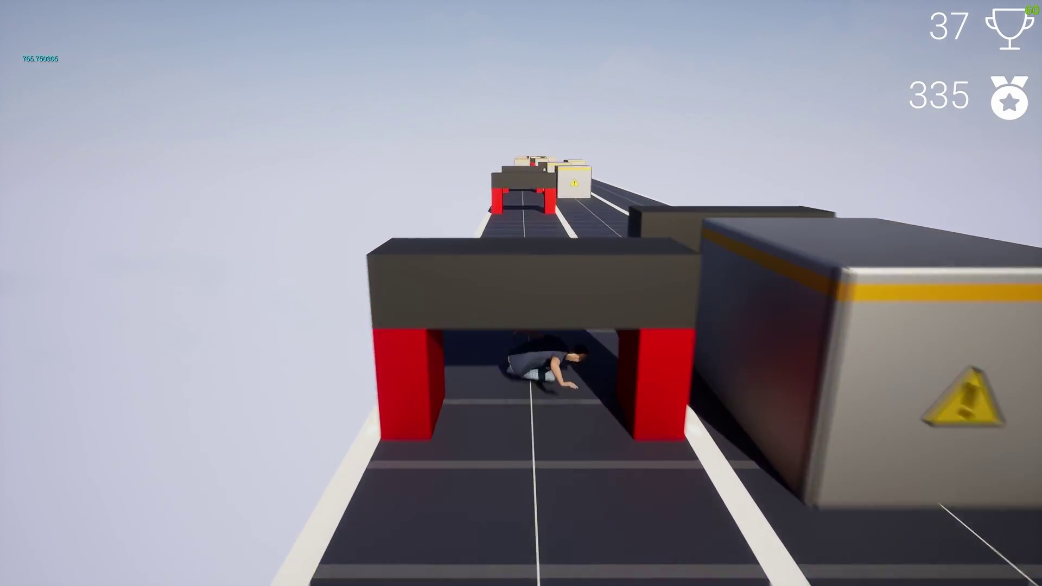
pyautogui.press('space')
pyautogui.press('Right')
pyautogui.press('Right')
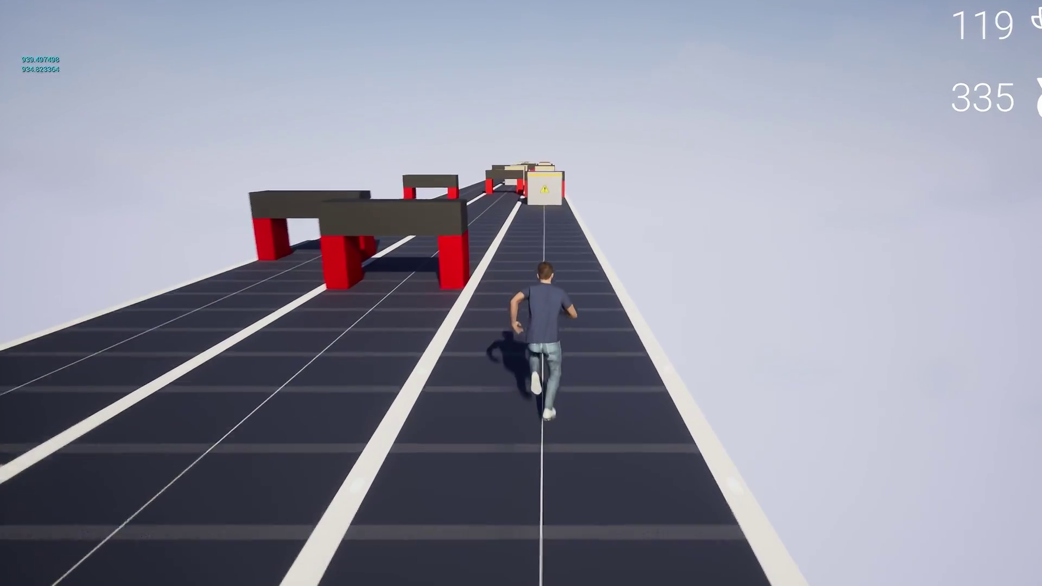
pyautogui.press('Left')
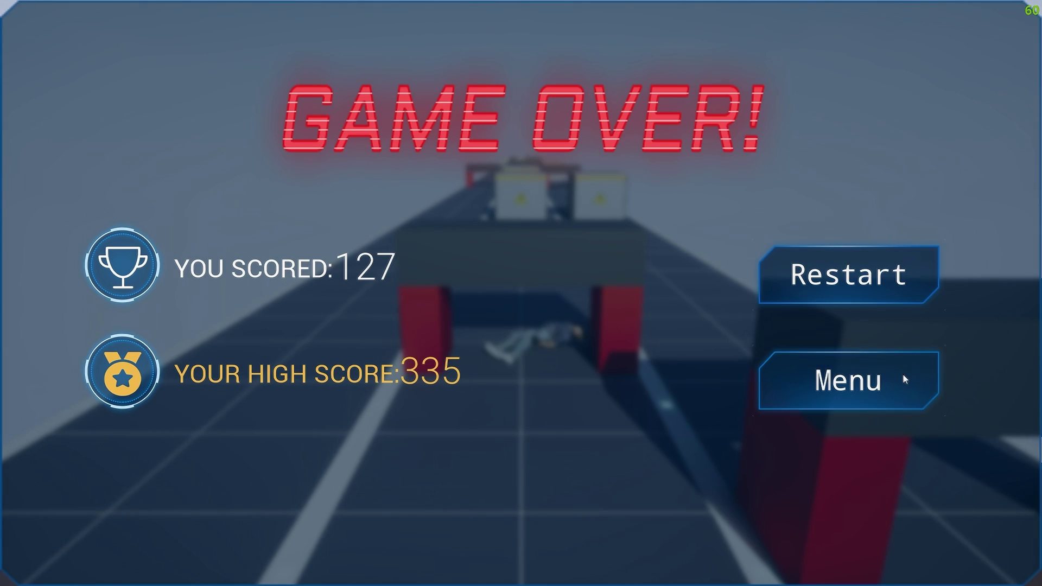
pyautogui.click(902, 376)
pyautogui.click(528, 520)
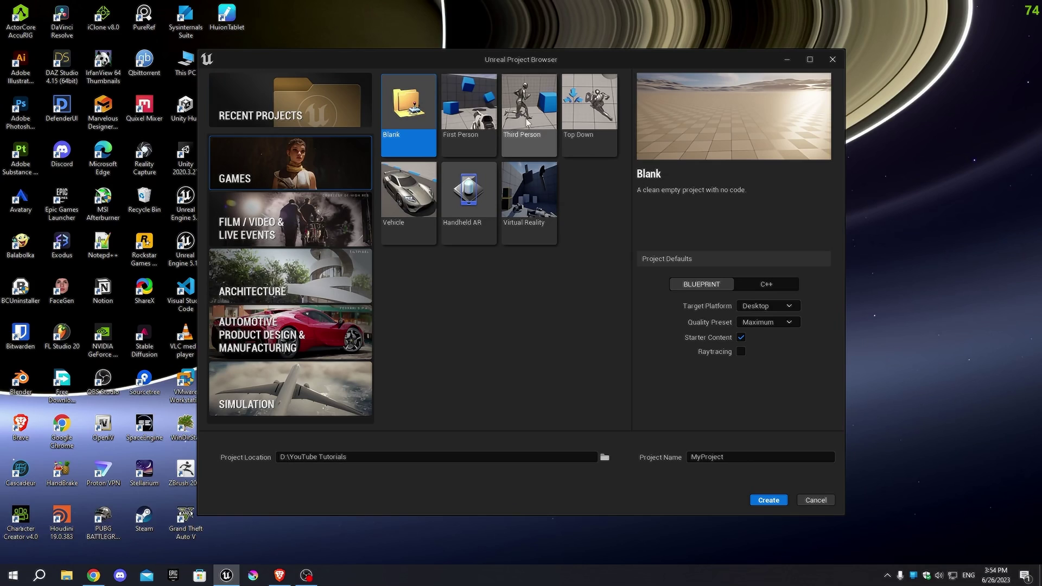
# - Create a Blueprint project named Endless_Runner from the Third Person template with the Scalable quality preset
pyautogui.click(528, 115)
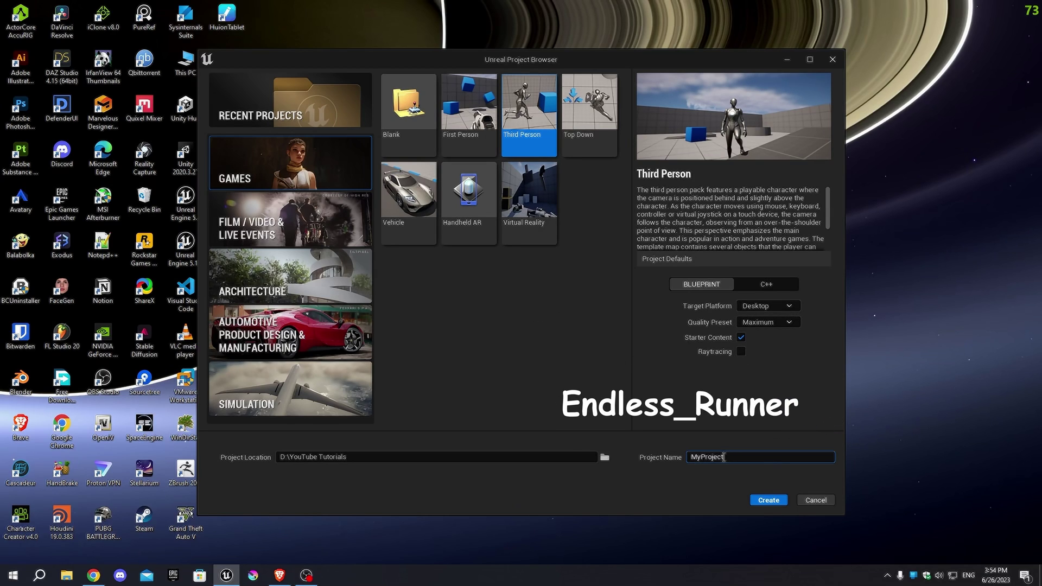
pyautogui.write('Endless_Runner')
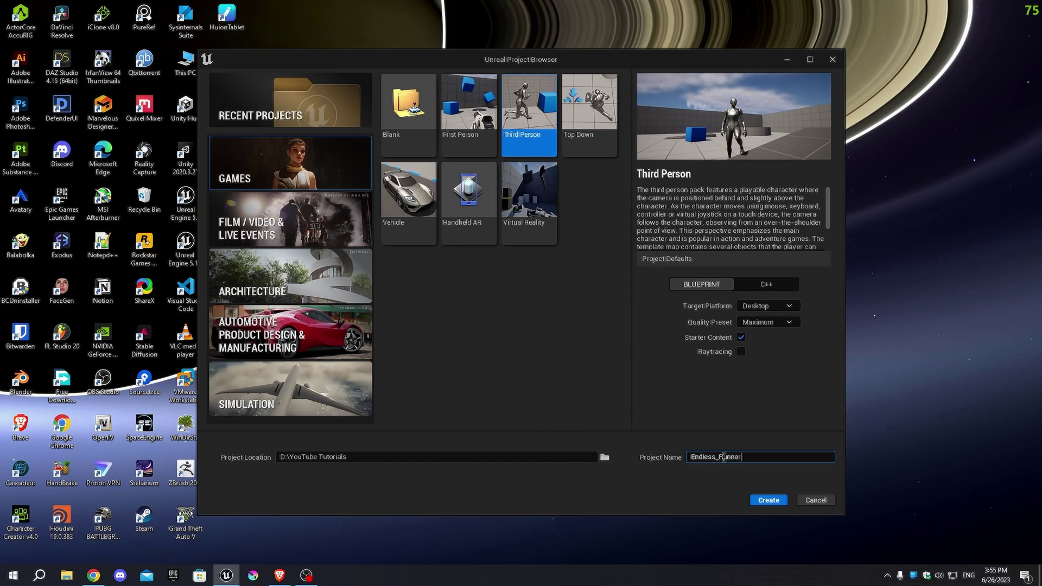
pyautogui.click(756, 323)
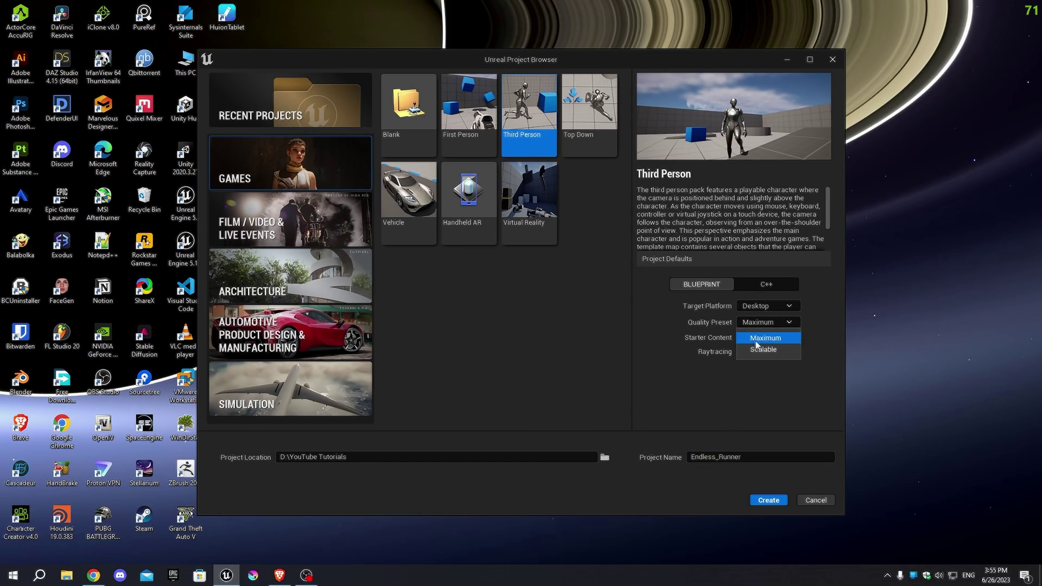
pyautogui.click(757, 352)
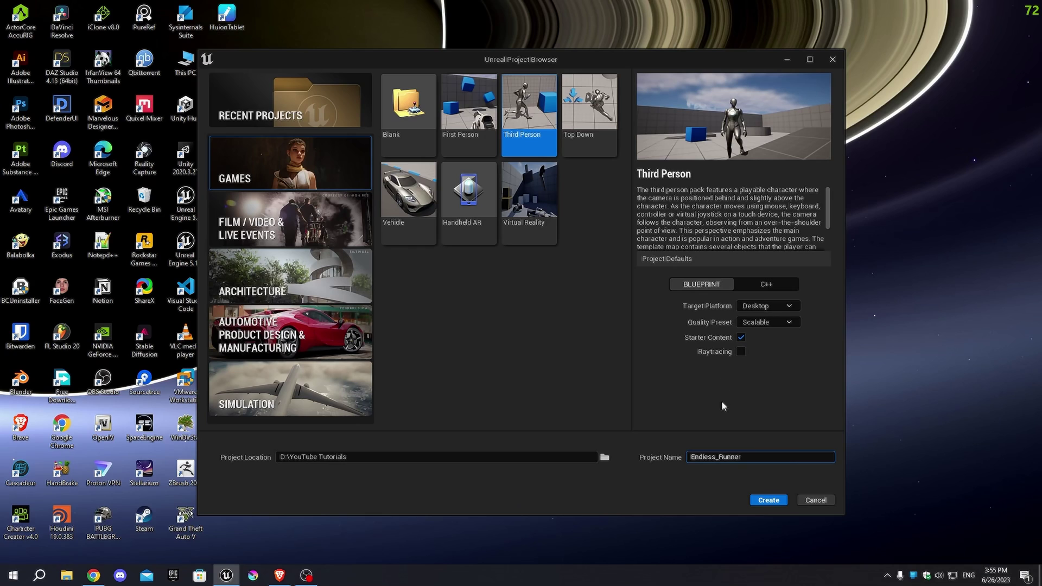
pyautogui.click(768, 500)
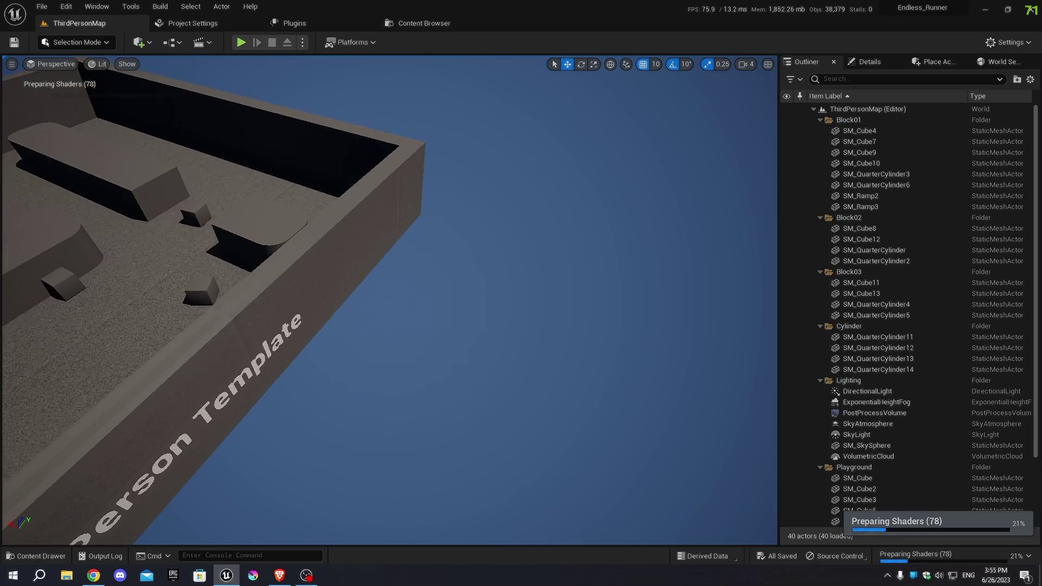
# - Play-test the ThirdPersonMap level by running the character around the arena, and stop the play session
pyautogui.moveTo(389, 300); pyautogui.dragTo(285, 307, button='right')
pyautogui.press('s')
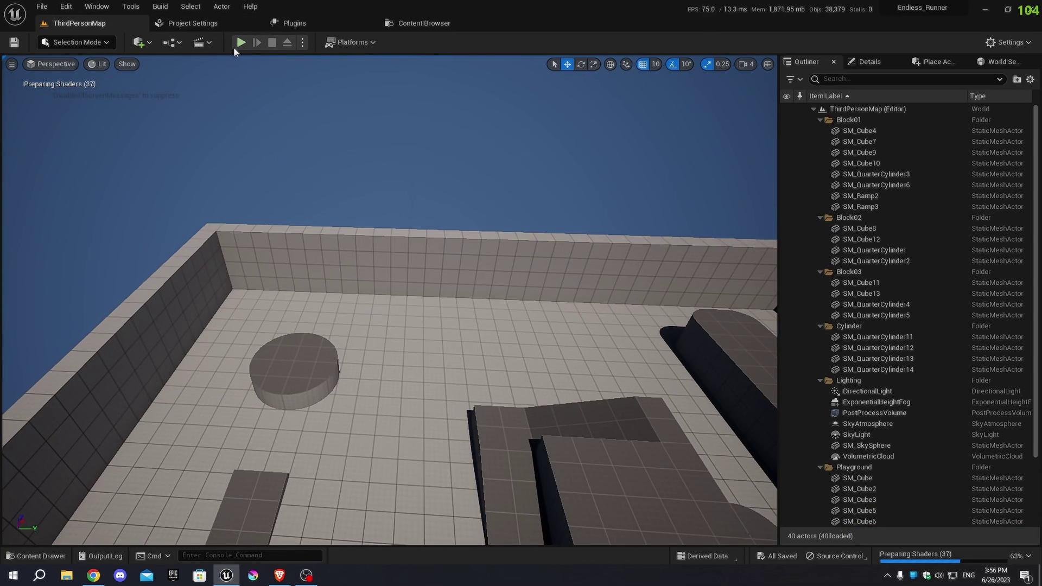
pyautogui.click(237, 43)
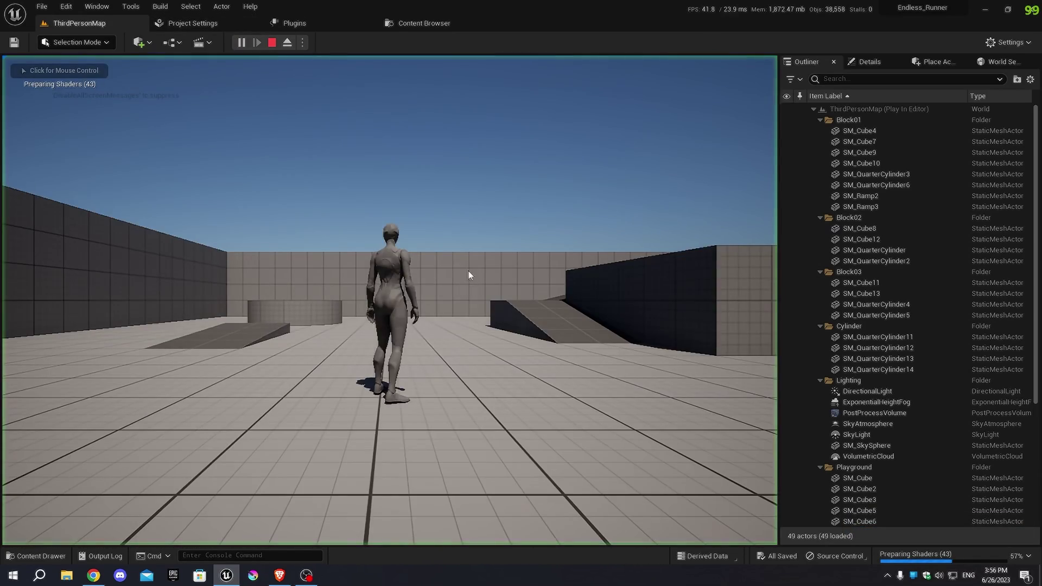
pyautogui.press('w')
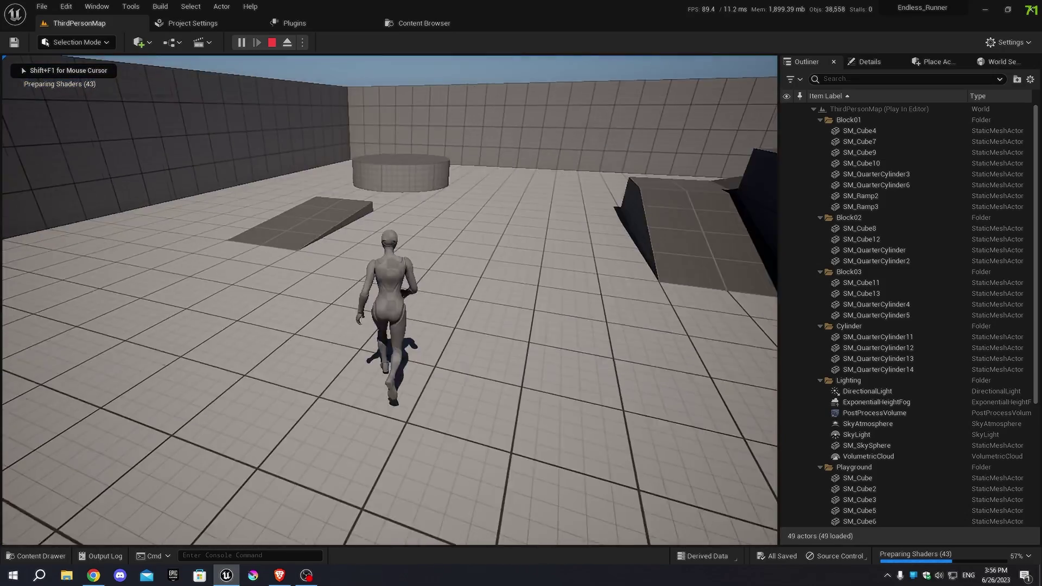
pyautogui.press('w')
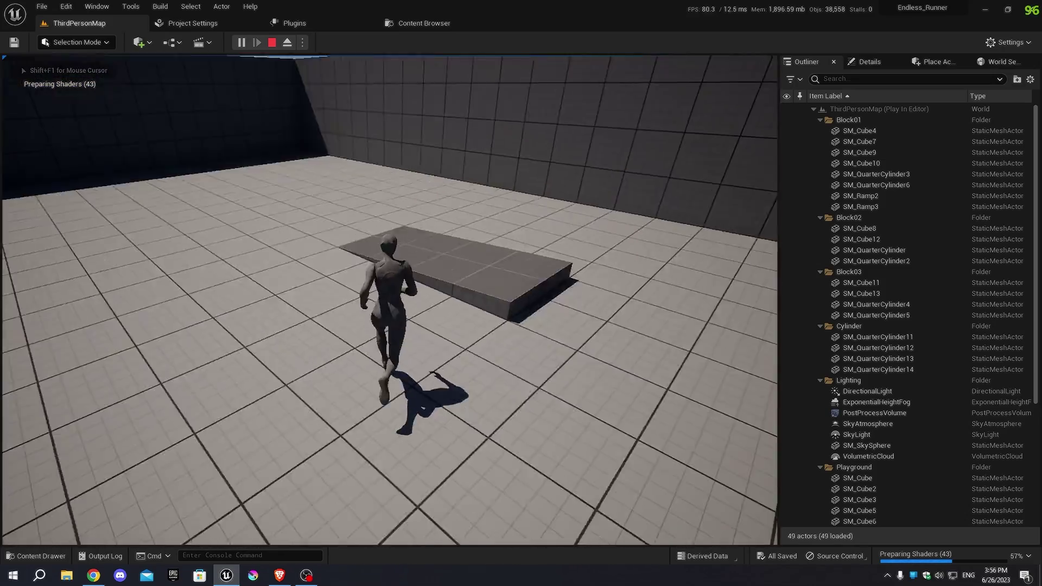
pyautogui.press('w')
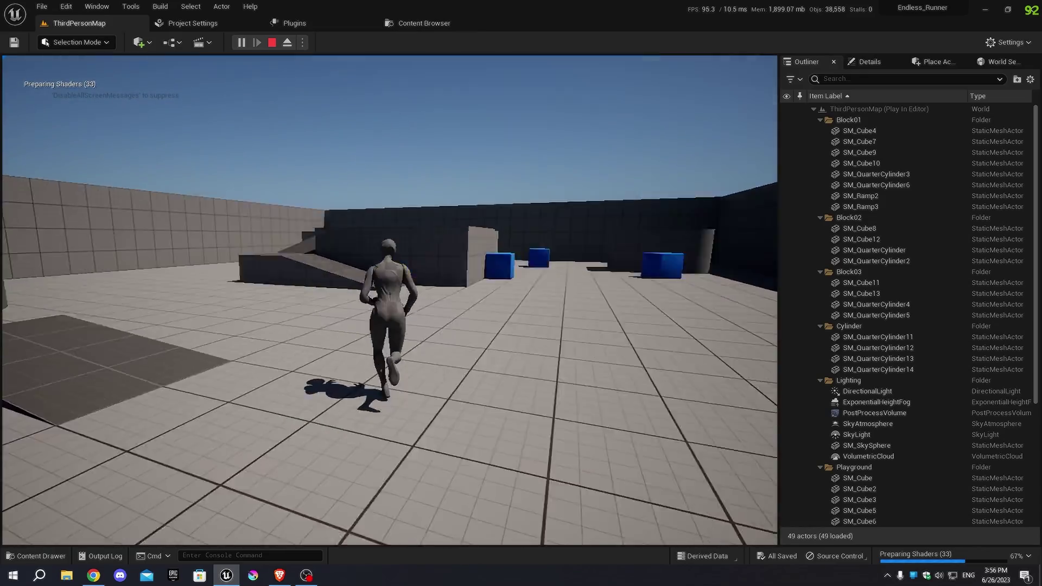
pyautogui.press('w')
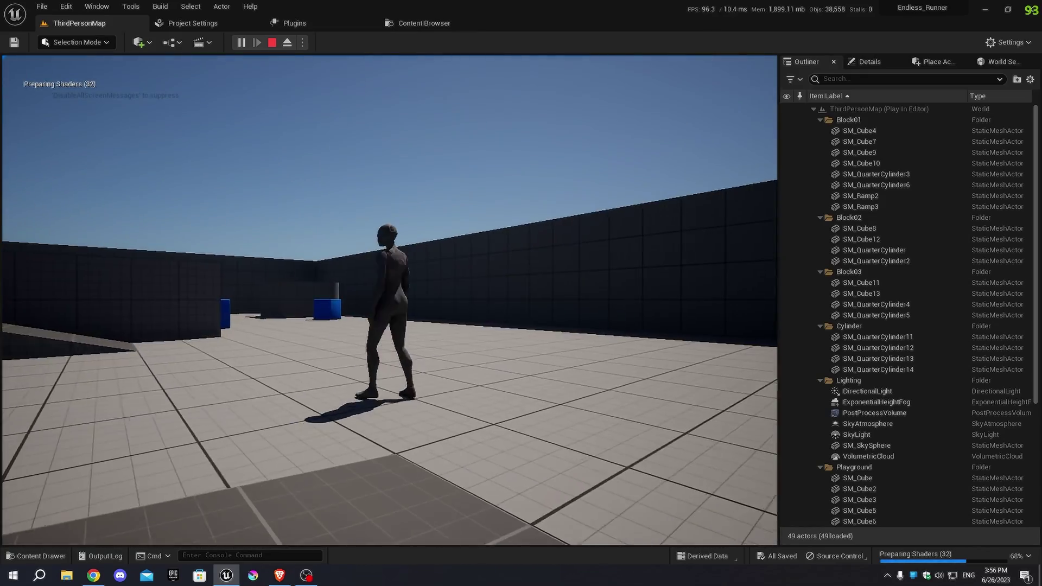
pyautogui.press('w')
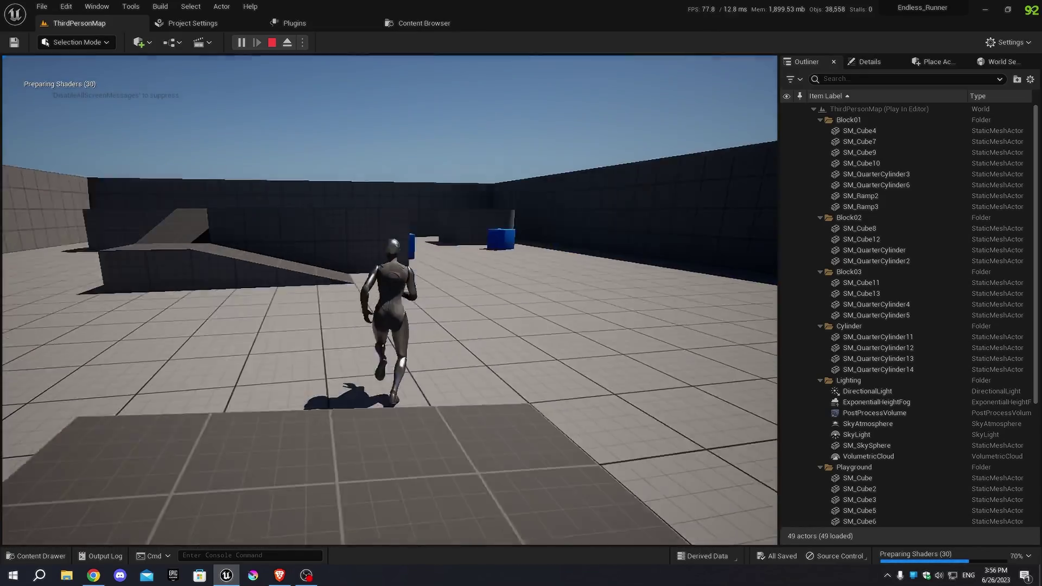
pyautogui.press('Escape')
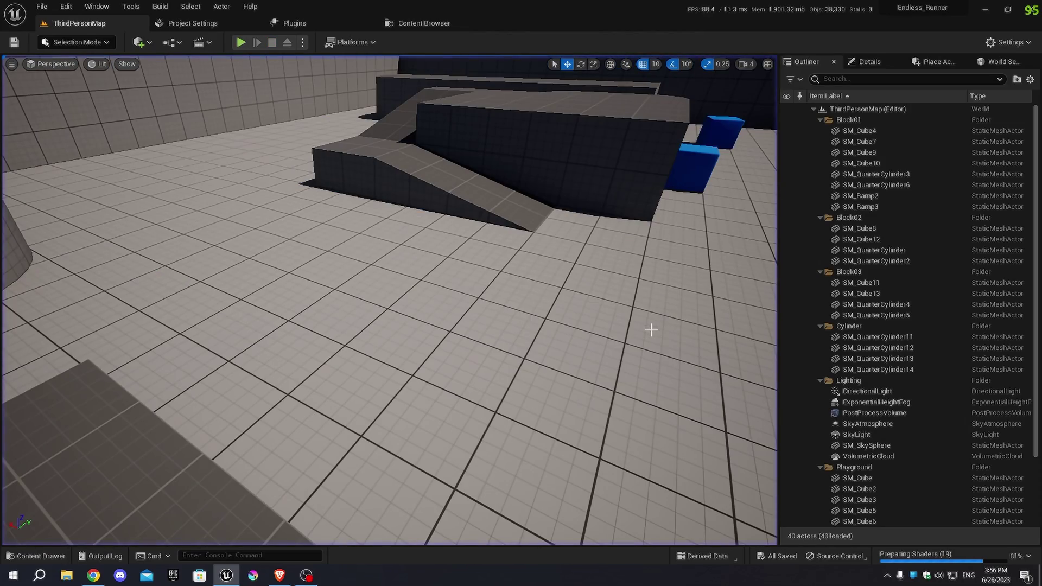
pyautogui.moveTo(739, 313)
pyautogui.mouseDown(button='right')
pyautogui.moveTo(739, 350)
pyautogui.moveTo(724, 350)
pyautogui.moveTo(725, 320)
pyautogui.moveTo(738, 313)
pyautogui.mouseUp(button='right')
pyautogui.press('s')
# - Create a new folder named Runner in the project's Content folder
pyautogui.click(396, 25)
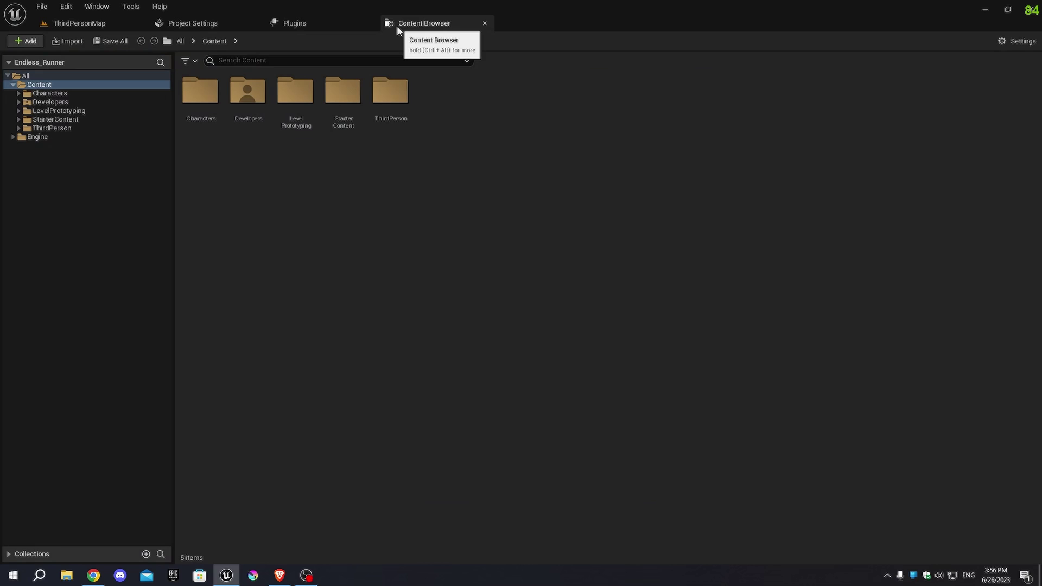
pyautogui.rightClick(332, 184)
pyautogui.click(370, 236)
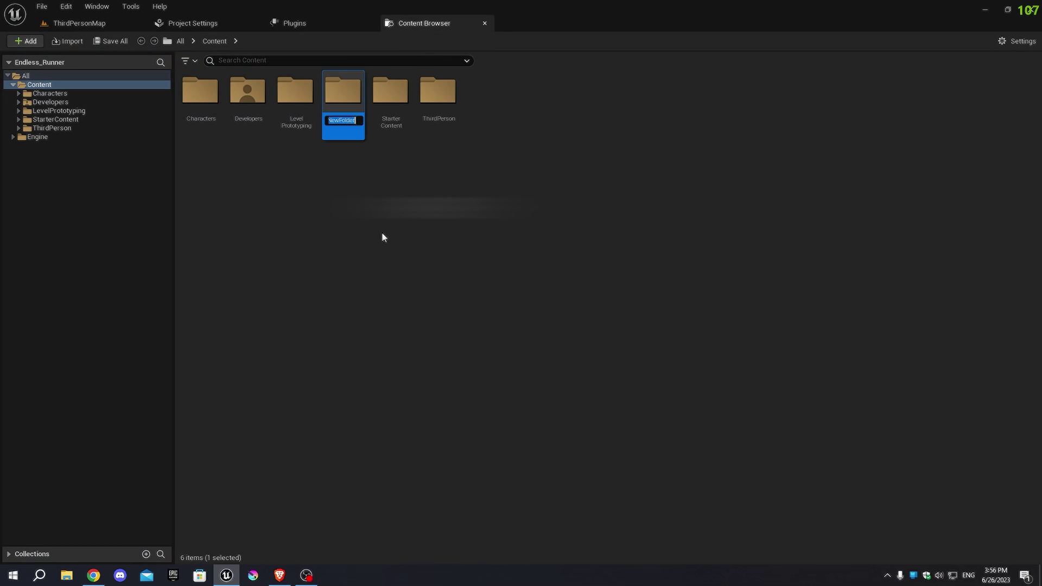
pyautogui.write('Runner')
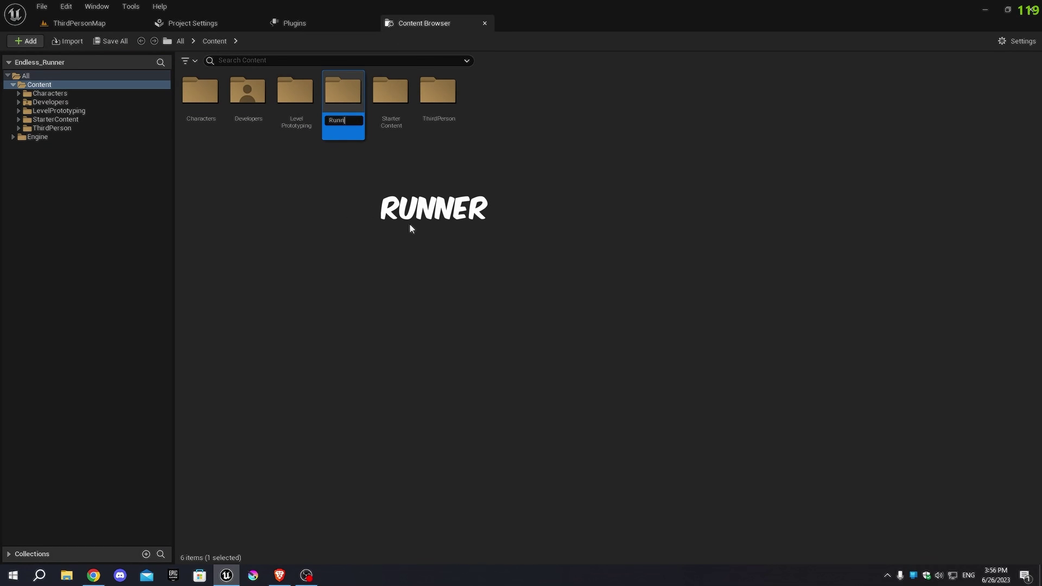
pyautogui.press('Return')
# - Open the Runner folder and create a subfolder named Blueprints inside it
pyautogui.doubleClick(340, 87)
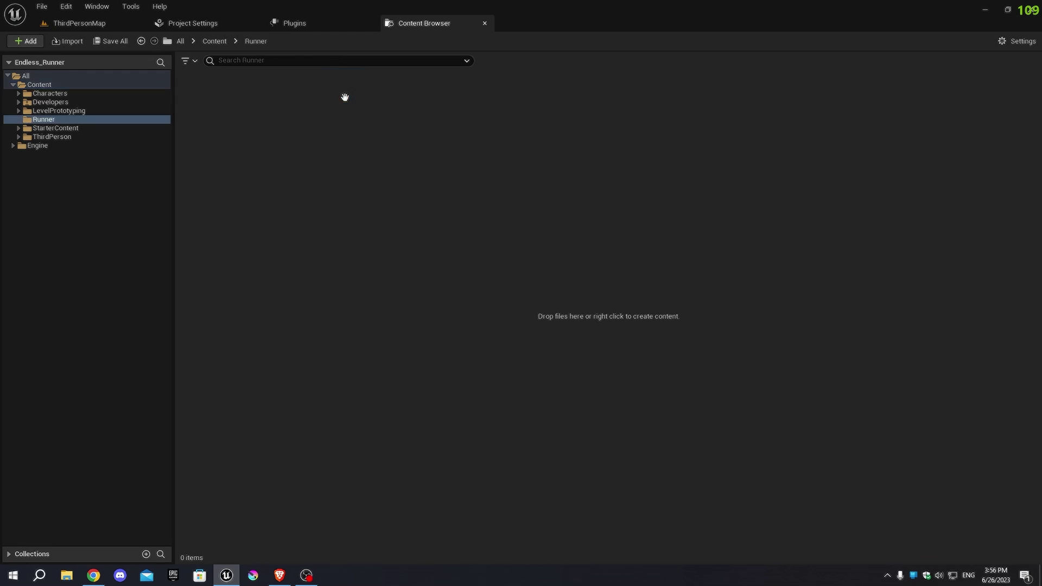
pyautogui.rightClick(248, 132)
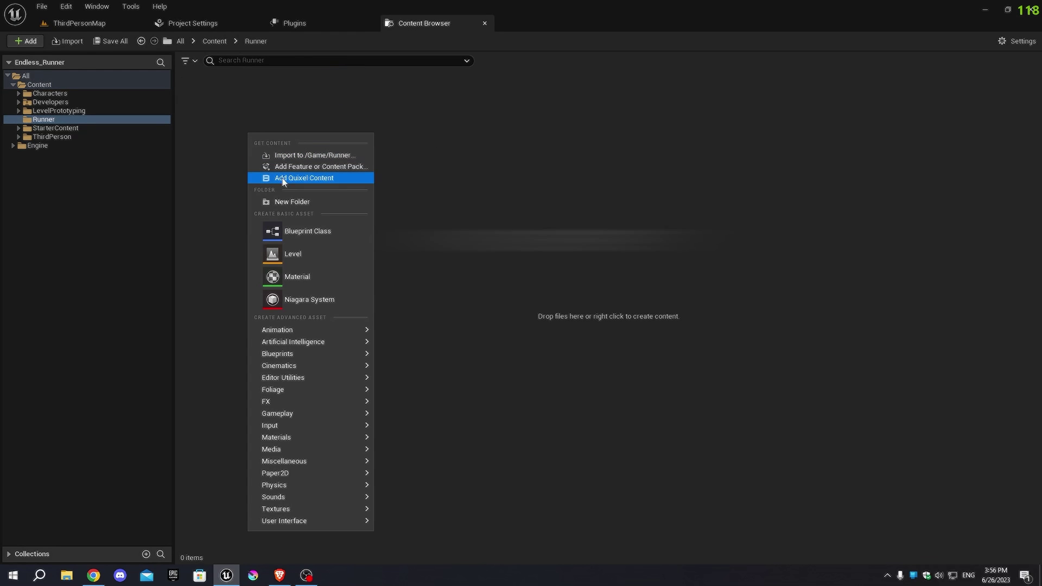
pyautogui.click(301, 202)
pyautogui.write('Blu')
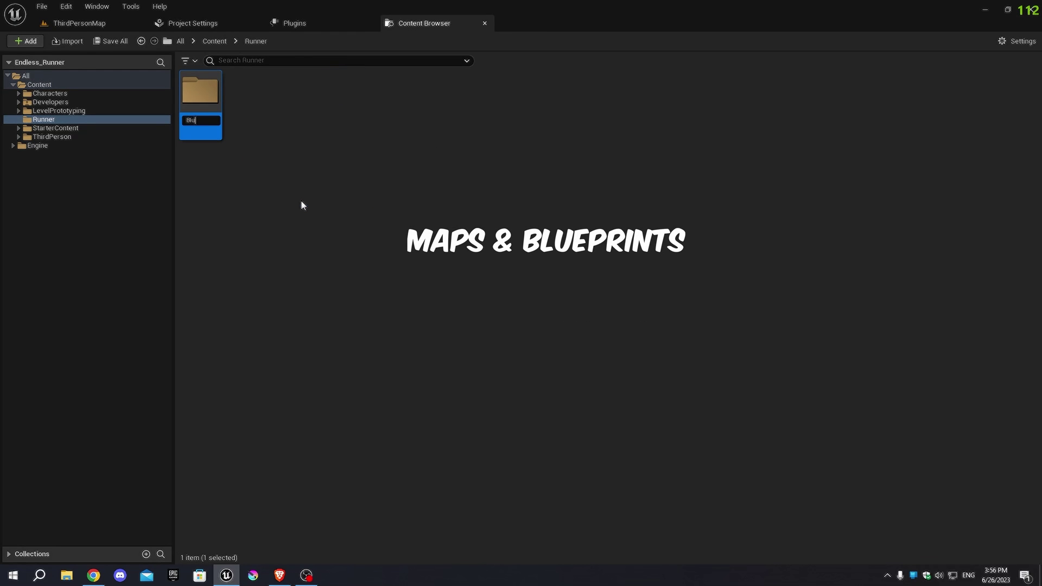
pyautogui.write('ep')
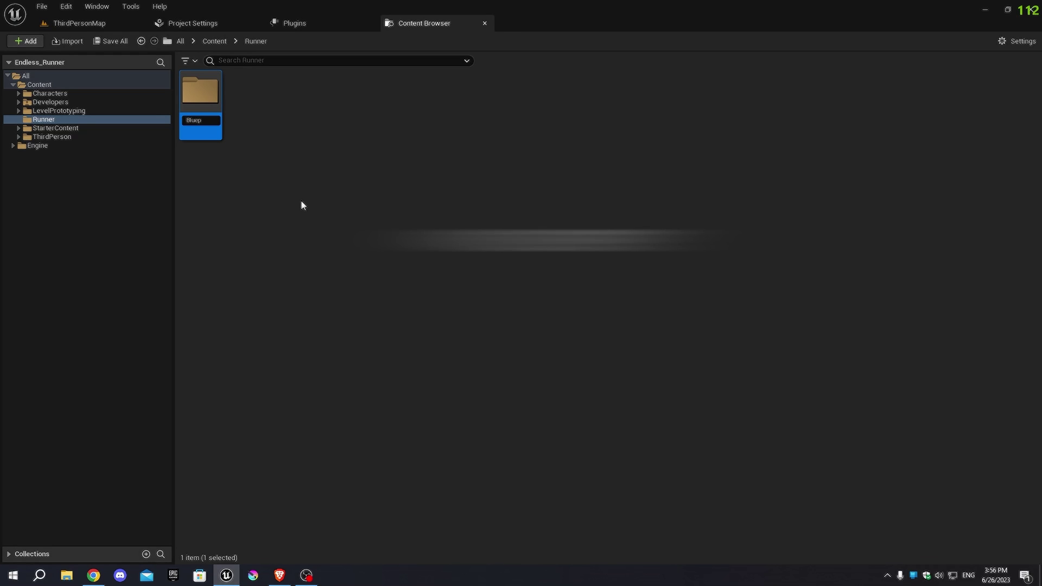
pyautogui.write('rints')
pyautogui.press('Return')
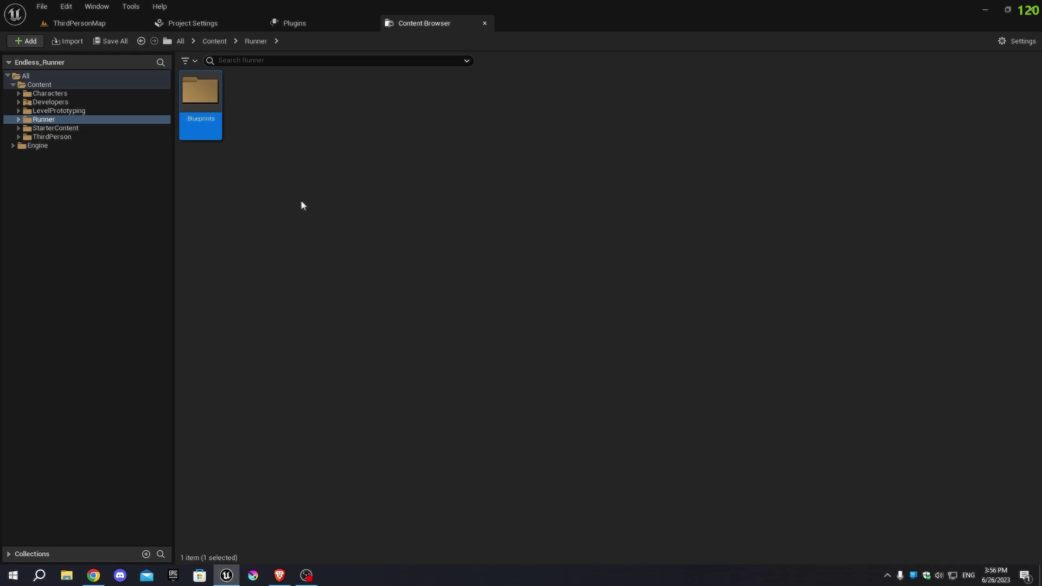
# - Create a second subfolder named Maps inside the Runner folder
pyautogui.hotkey('ctrl', 'shift', 'n')
pyautogui.write('Maps')
pyautogui.press('Return')
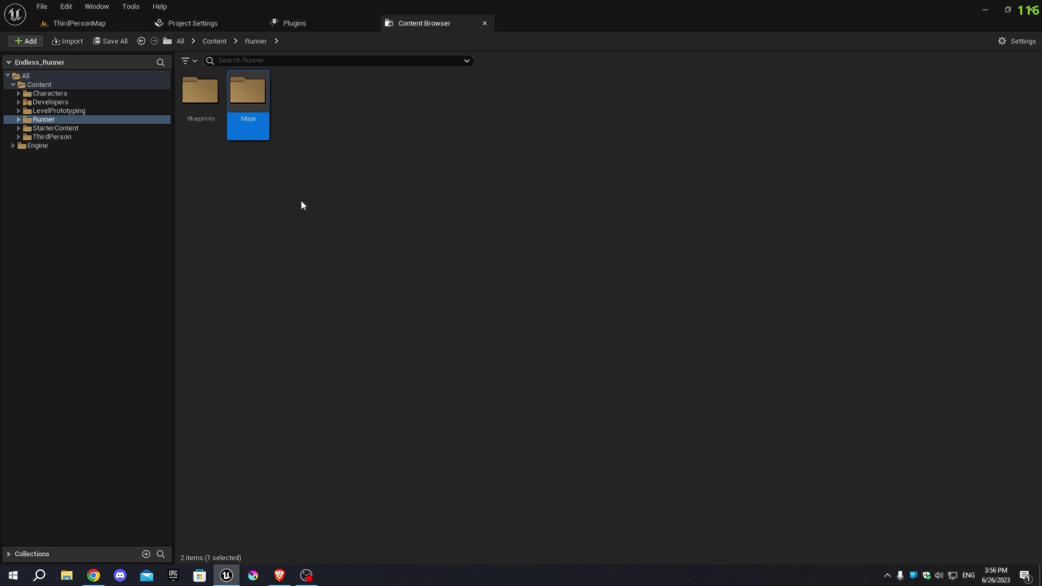
pyautogui.click(294, 200)
# - Create a Game Mode Base blueprint class named BP_RunnerGameMode in the Runner folder's Blueprints subfolder
pyautogui.click(214, 103)
pyautogui.doubleClick(214, 102)
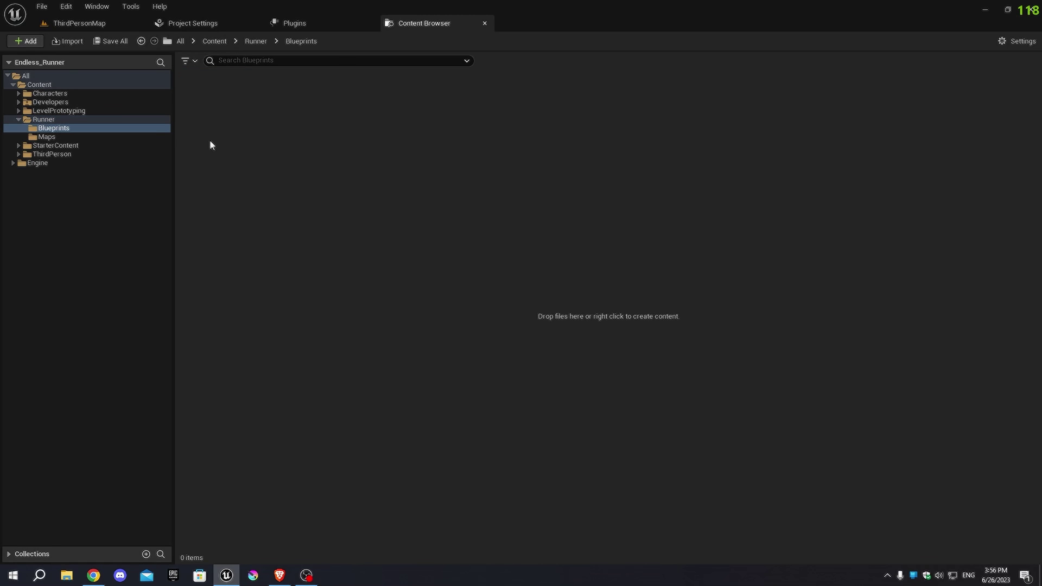
pyautogui.rightClick(210, 141)
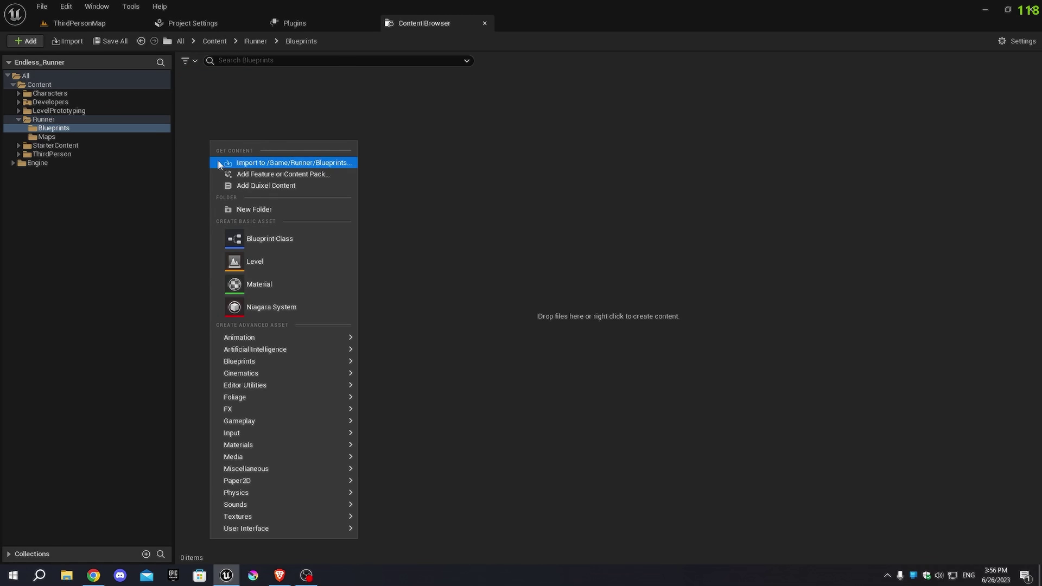
pyautogui.click(254, 241)
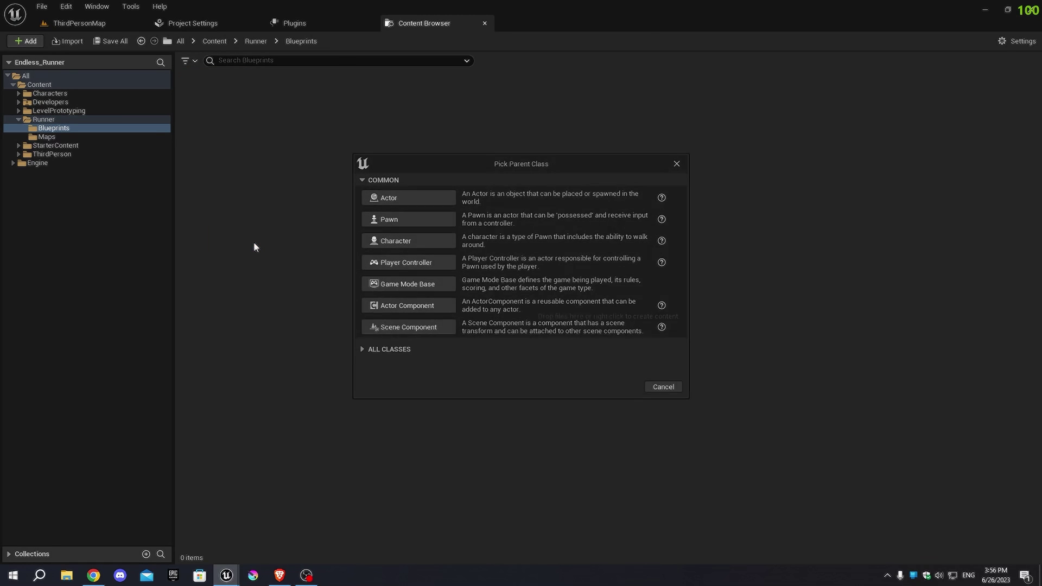
pyautogui.click(406, 285)
pyautogui.write('B')
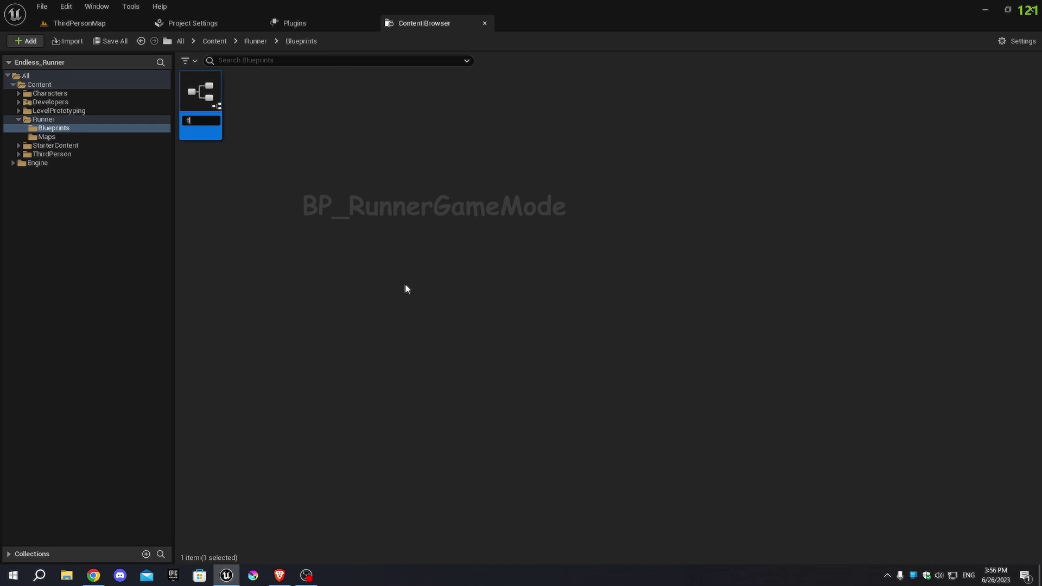
pyautogui.write('P_')
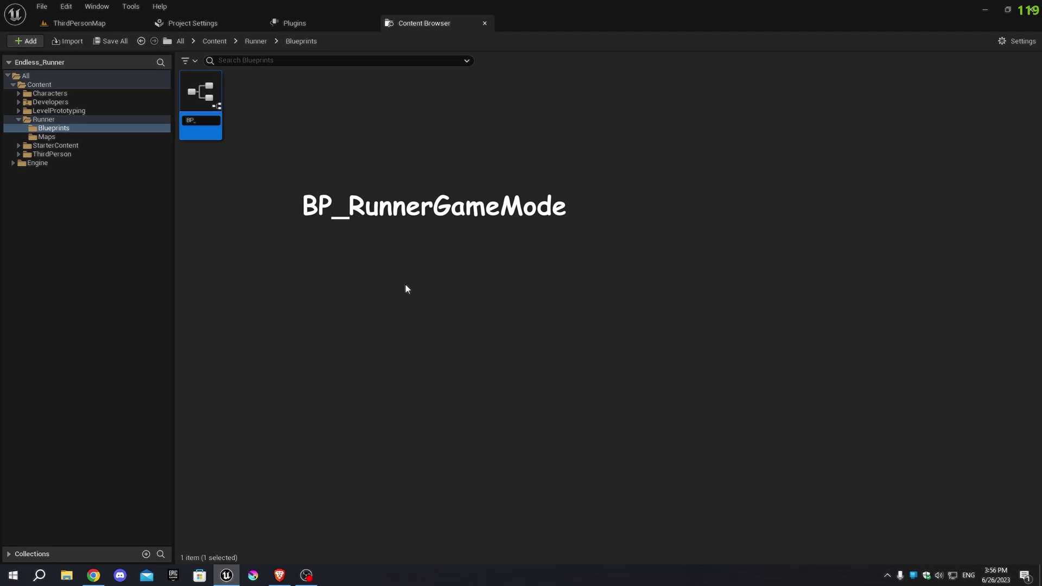
pyautogui.write('RunnerGameMode')
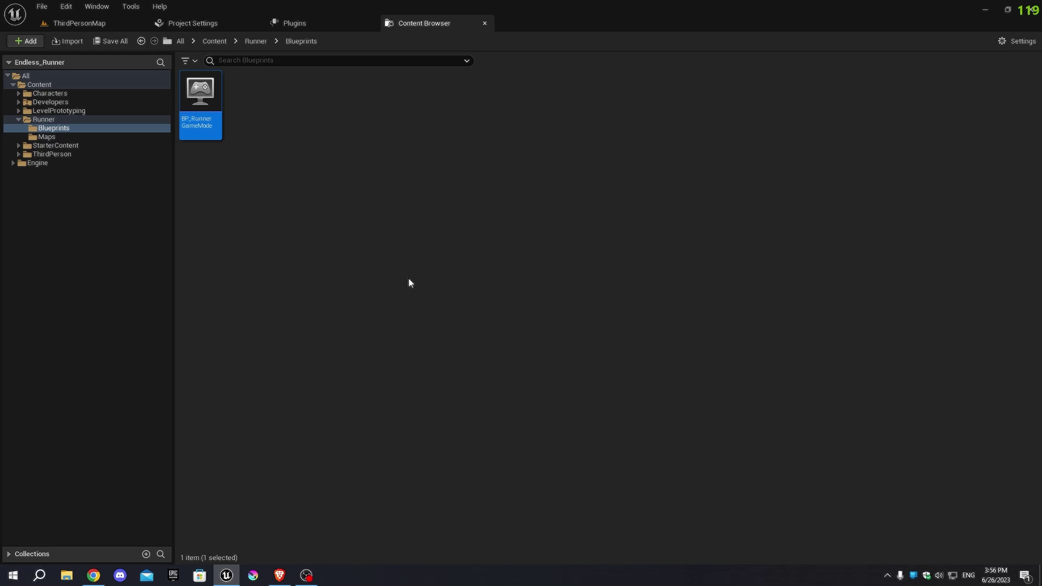
# - Create a new level from the Basic template in the level editor
pyautogui.click(255, 42)
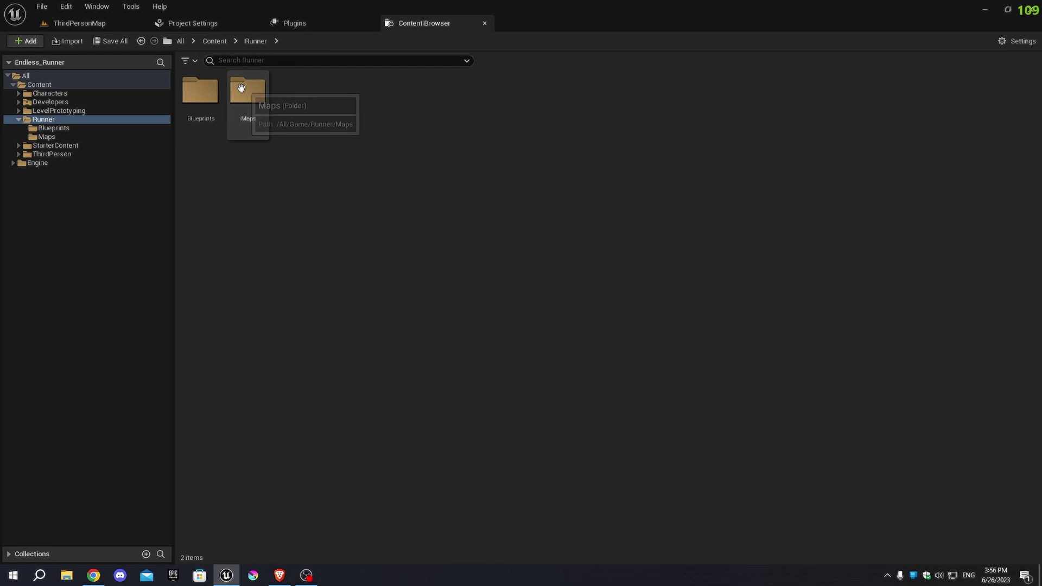
pyautogui.click(81, 23)
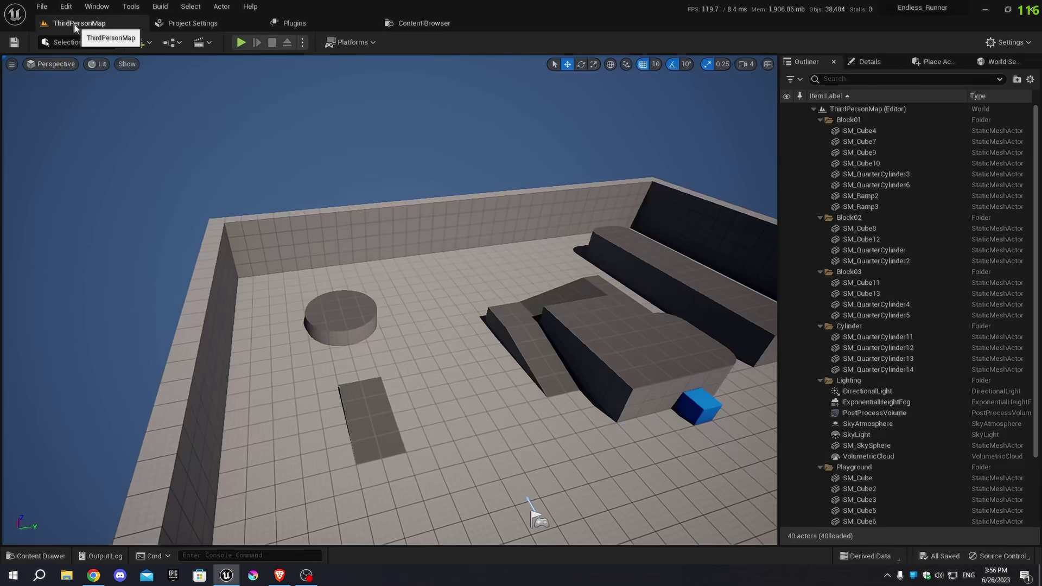
pyautogui.click(44, 7)
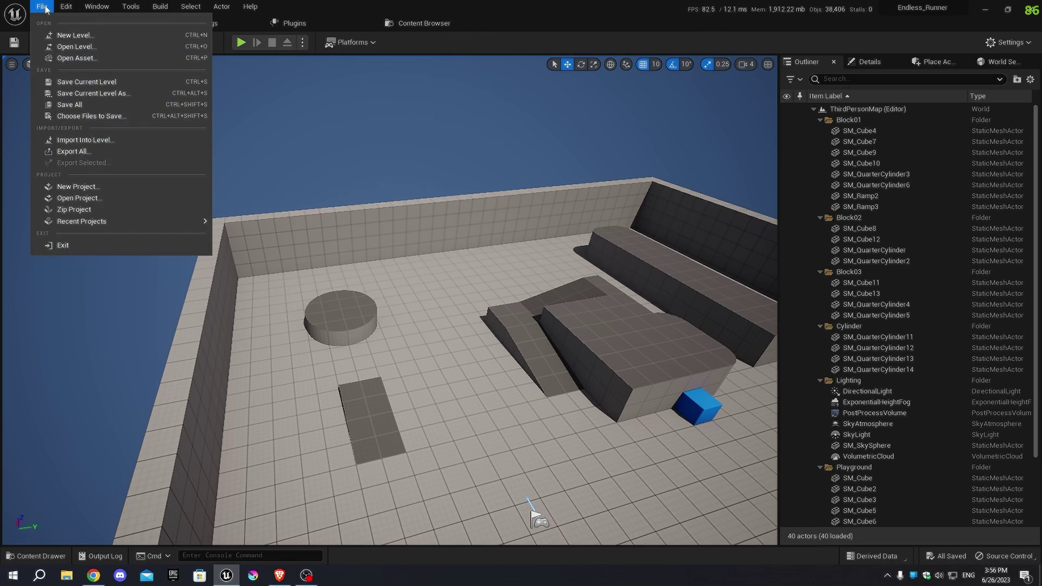
pyautogui.click(108, 36)
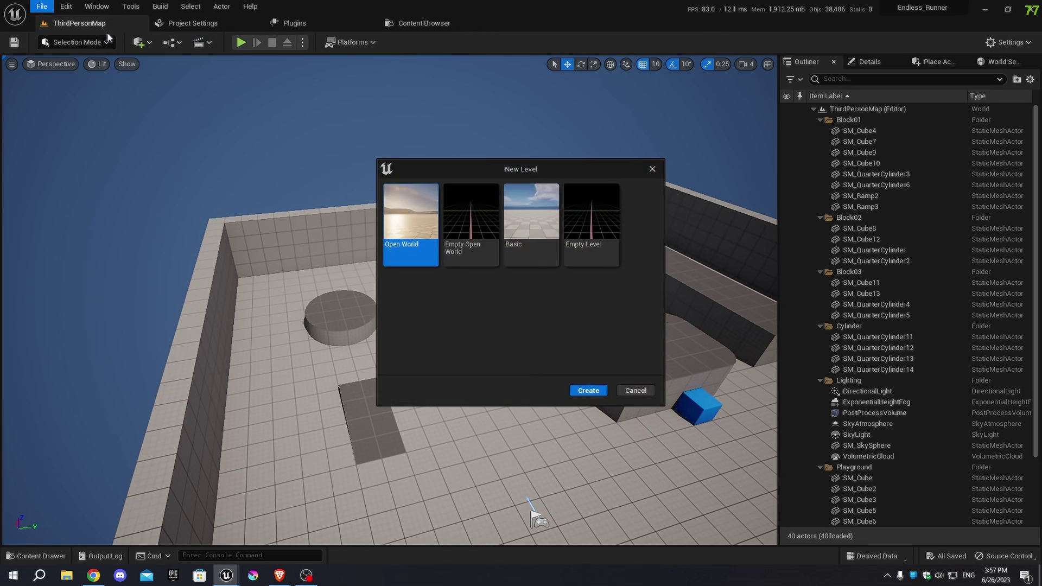
pyautogui.click(533, 222)
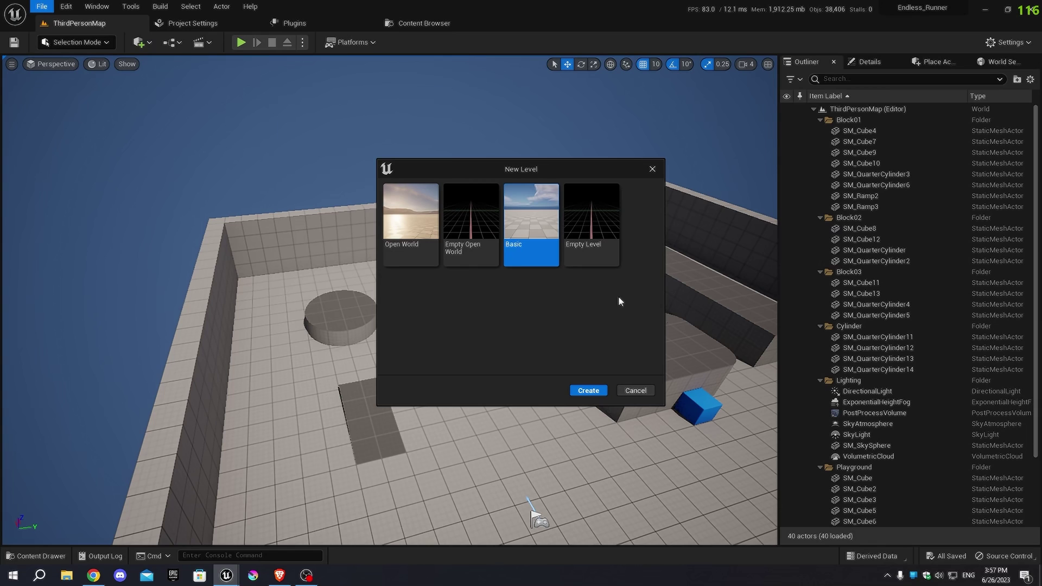
pyautogui.click(589, 390)
pyautogui.moveTo(390, 300); pyautogui.dragTo(385, 376, button='right')
pyautogui.press('s')
pyautogui.moveTo(558, 203); pyautogui.dragTo(557, 209, button='right')
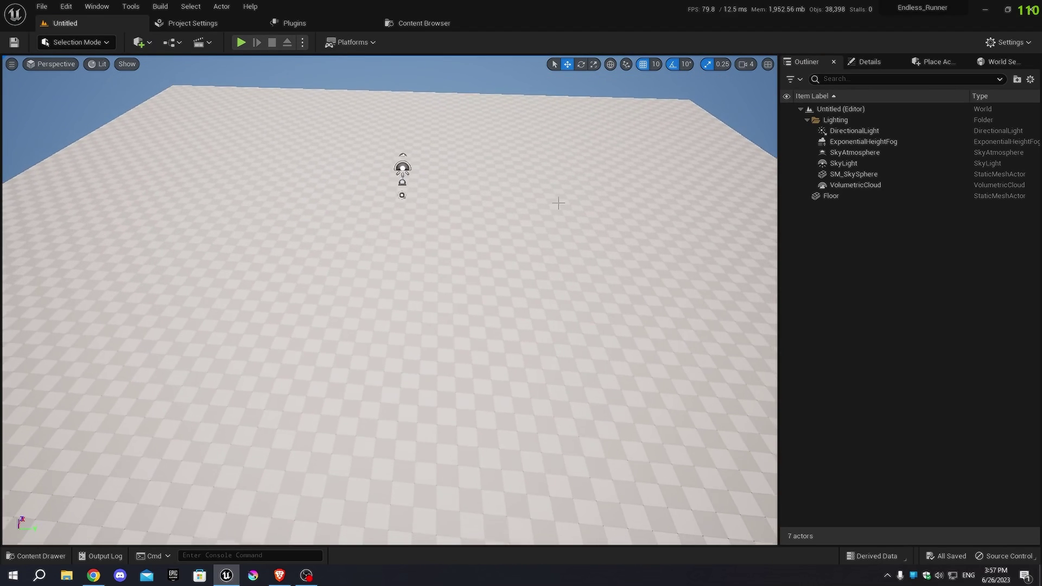
# - Save the new level as Runner_Map in the Runner/Maps folder
pyautogui.hotkey('ctrl', 's')
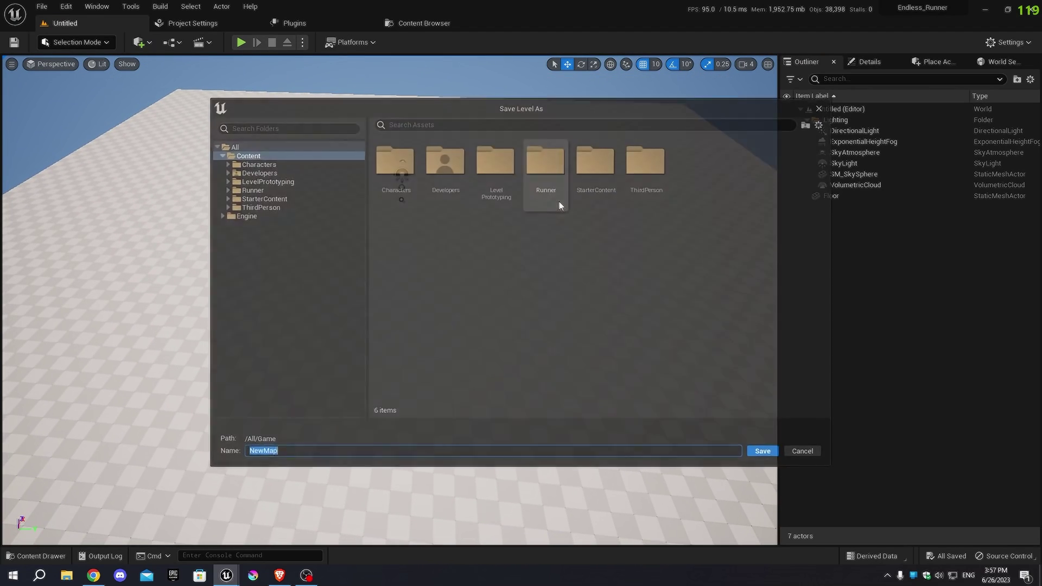
pyautogui.doubleClick(543, 187)
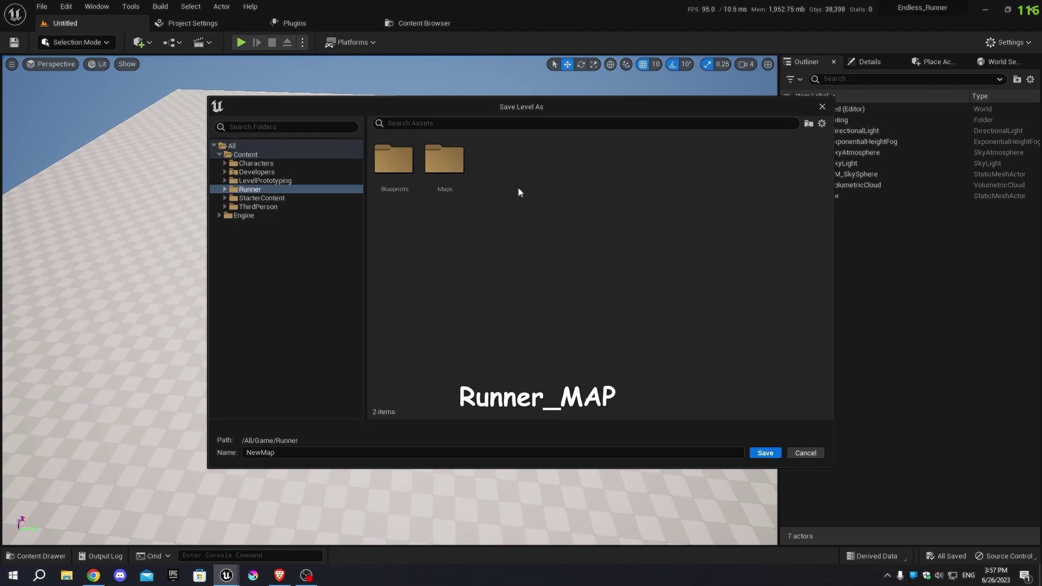
pyautogui.doubleClick(442, 172)
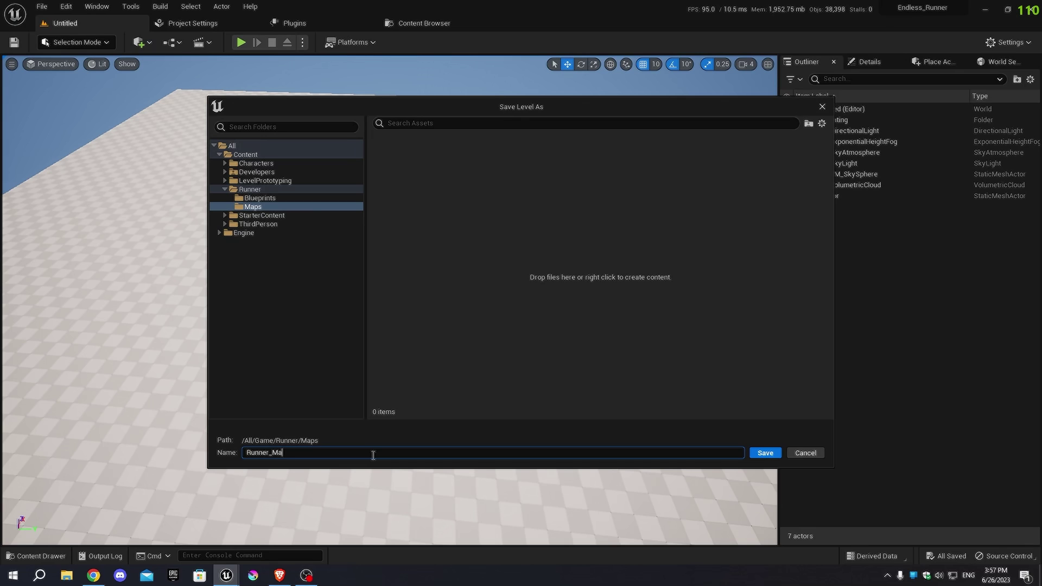
pyautogui.press('Return')
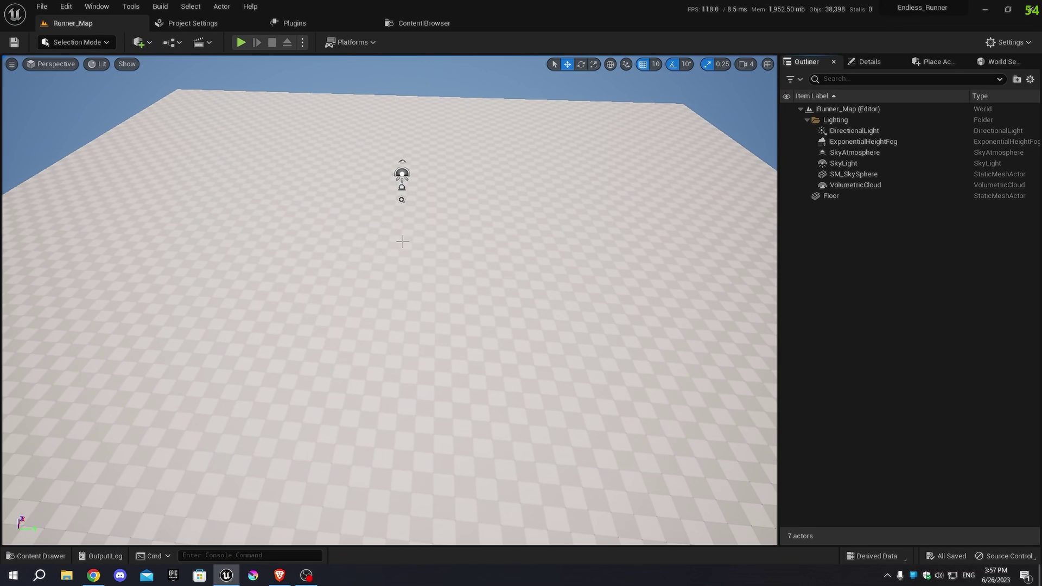
# - In the project's Maps & Modes settings, set the Default GameMode to BP_RunnerGameMode and the Editor Startup Map to Runner_Map
pyautogui.click(193, 23)
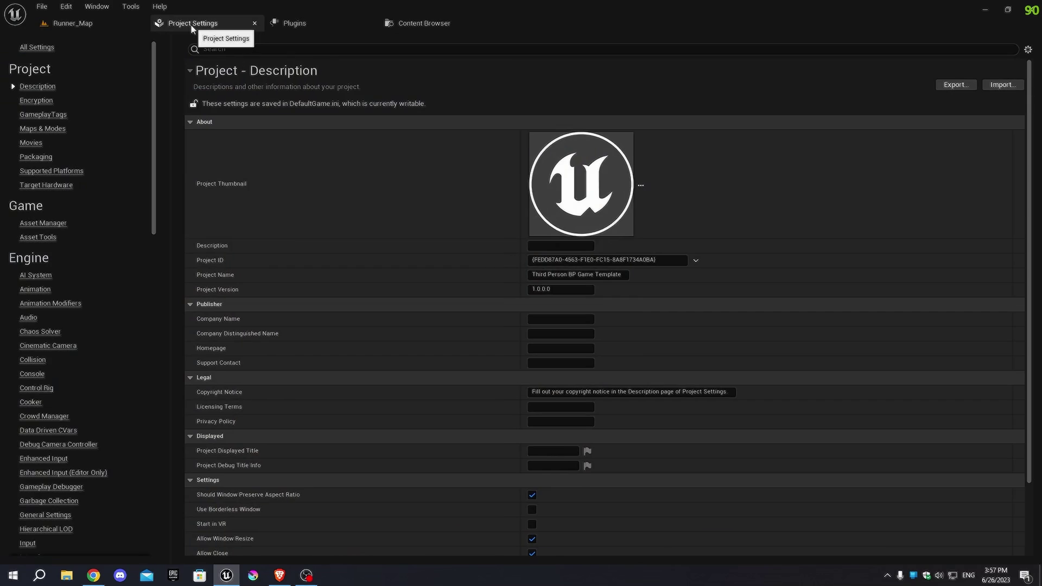
pyautogui.click(66, 6)
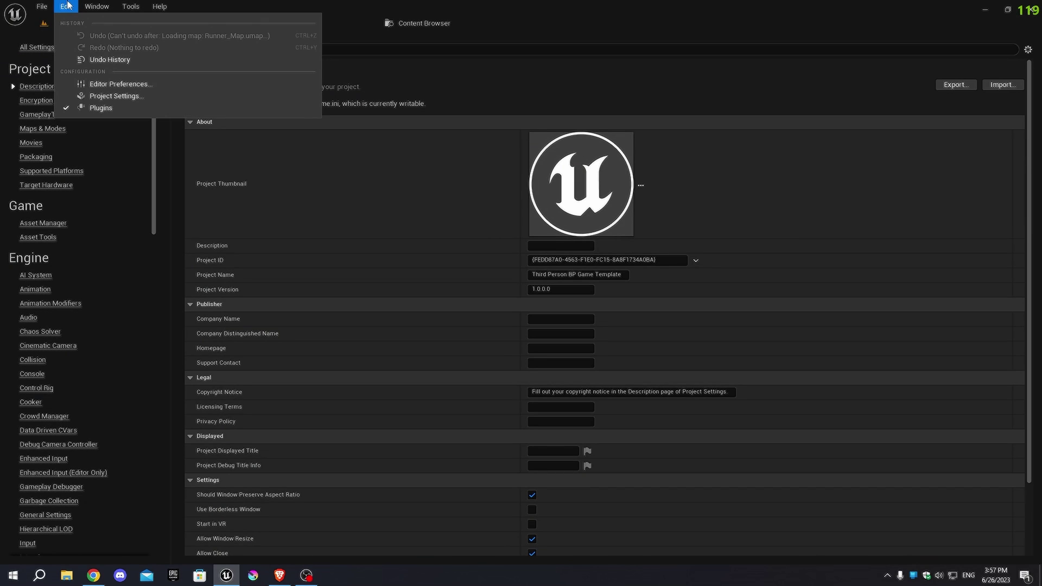
pyautogui.click(87, 95)
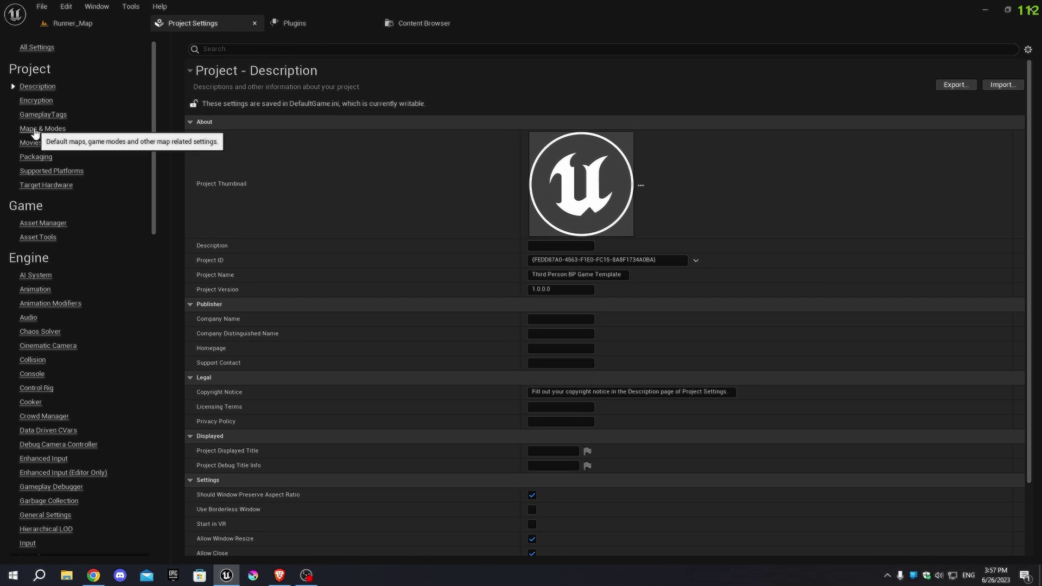
pyautogui.click(34, 130)
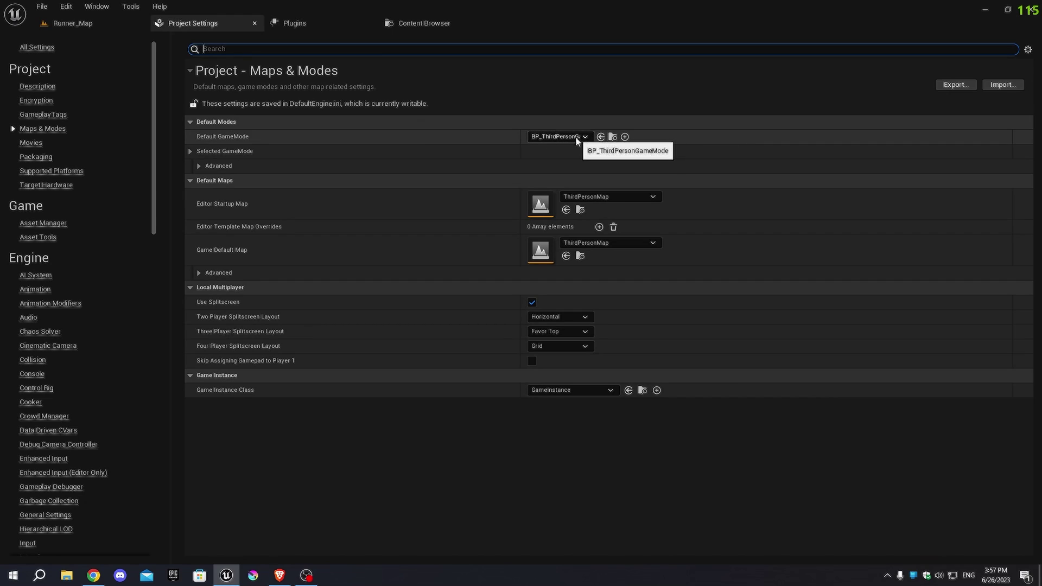
pyautogui.click(556, 137)
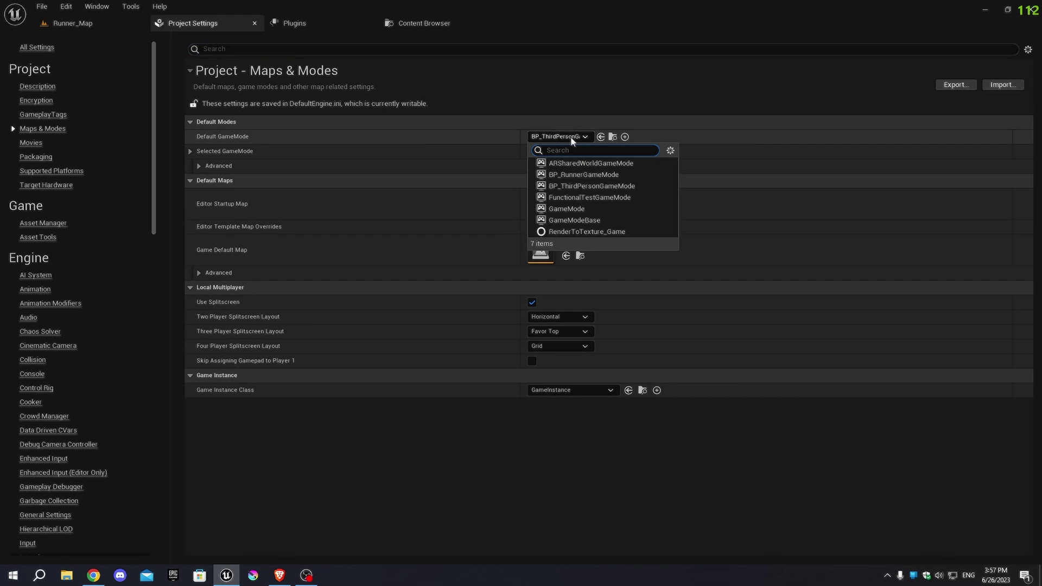
pyautogui.click(558, 175)
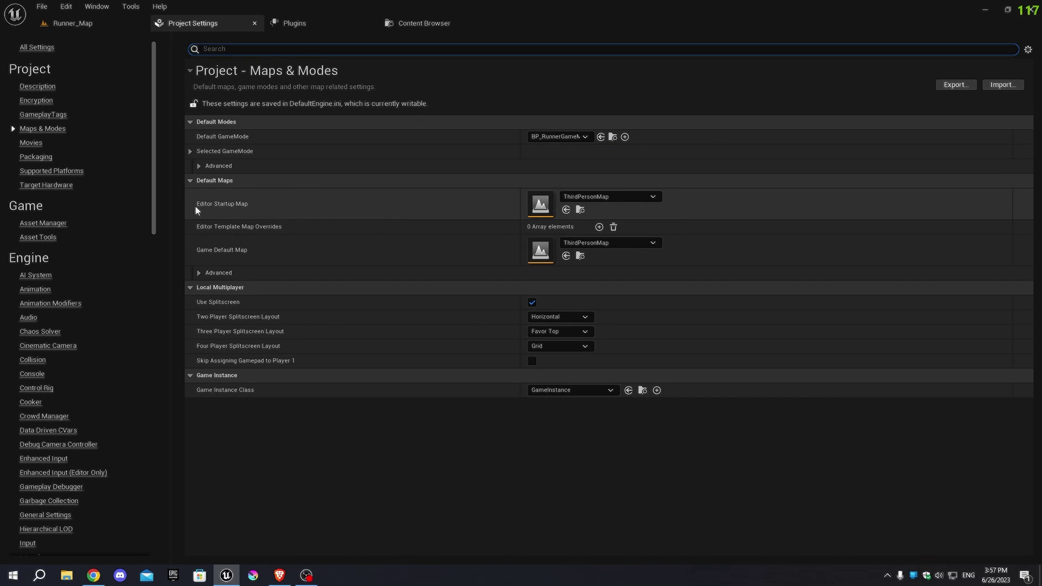
pyautogui.click(601, 198)
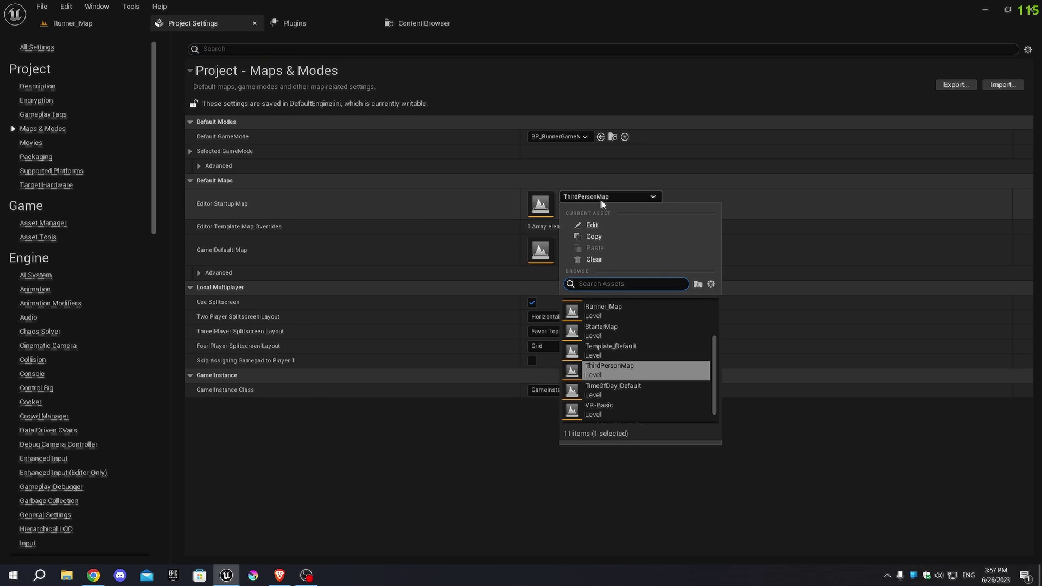
pyautogui.click(625, 312)
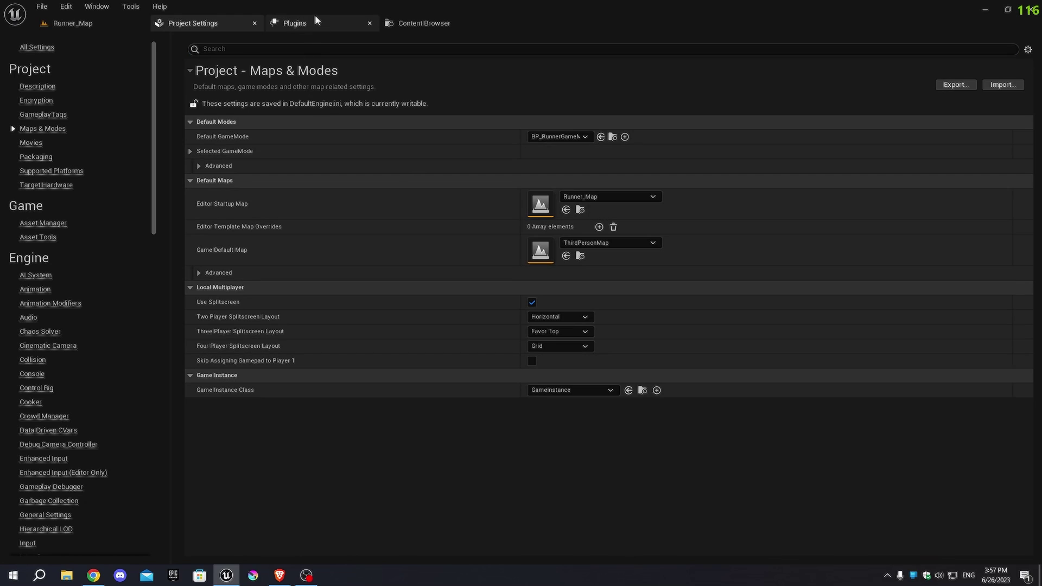